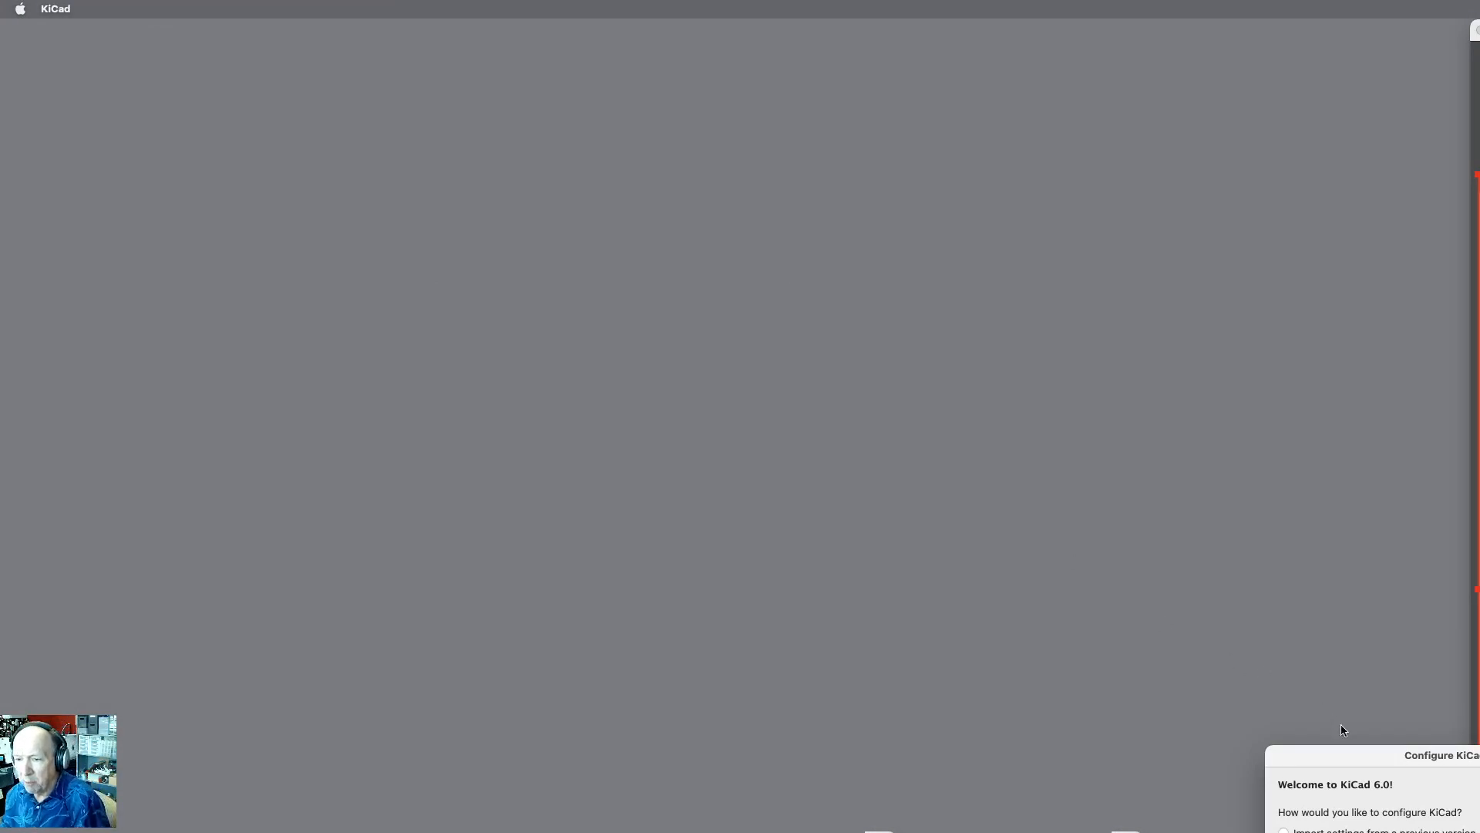
Step: Configure KiCad to start with default settings and bring the project manager window fully into view
left_click_drag(1367, 753, 572, 312)
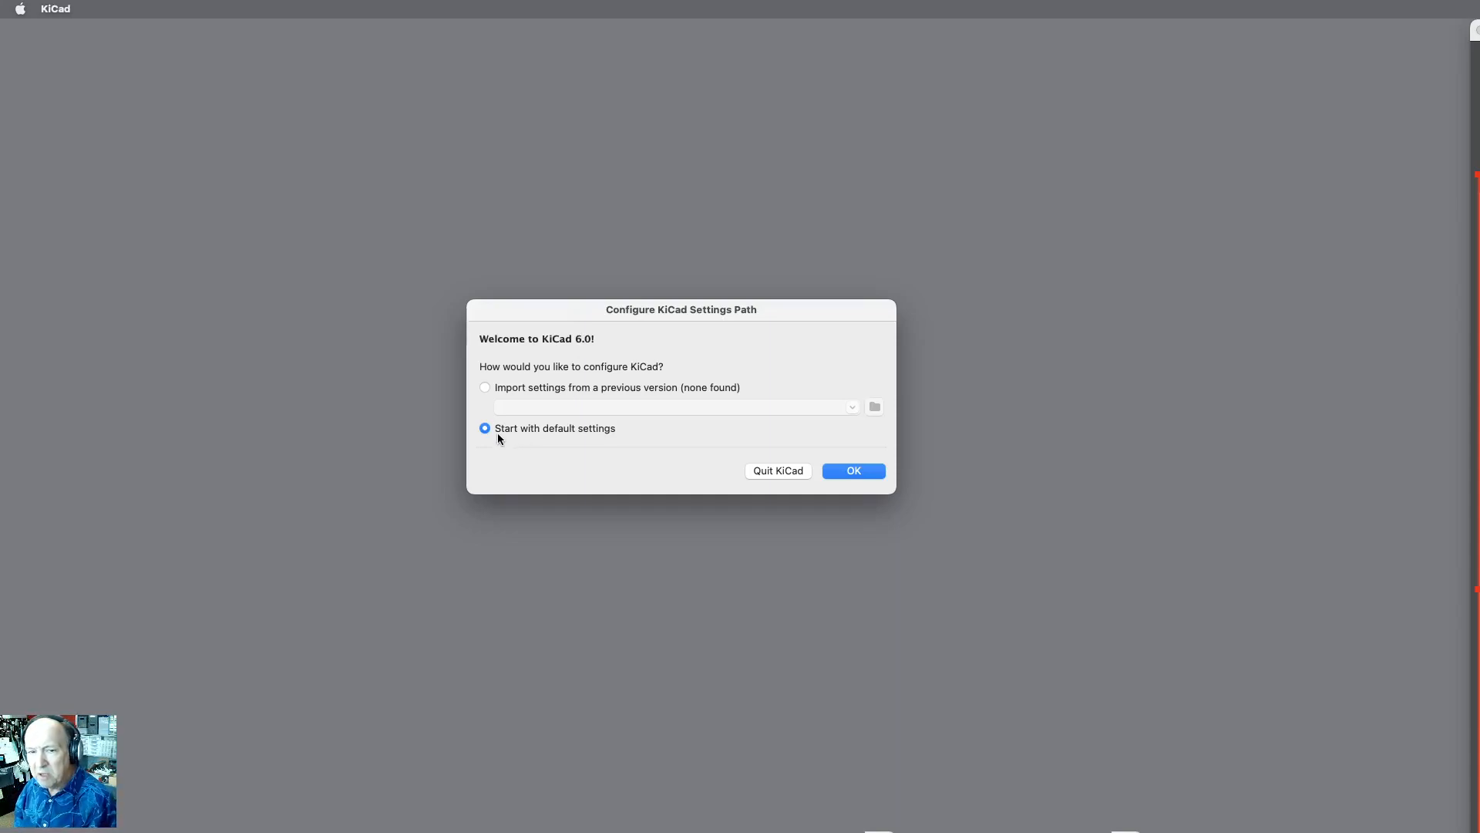
left_click(853, 471)
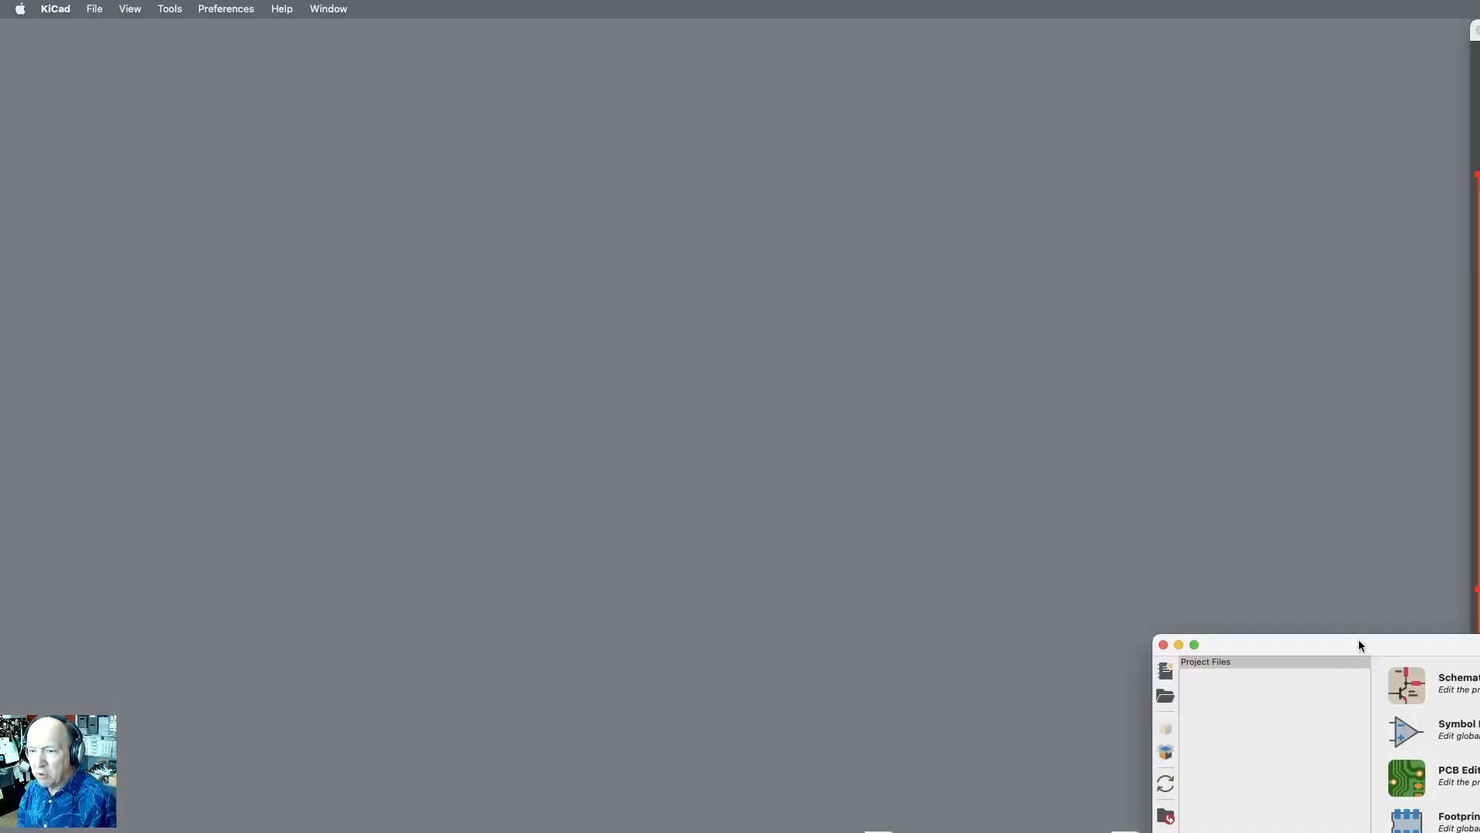
left_click_drag(1359, 642, 559, 155)
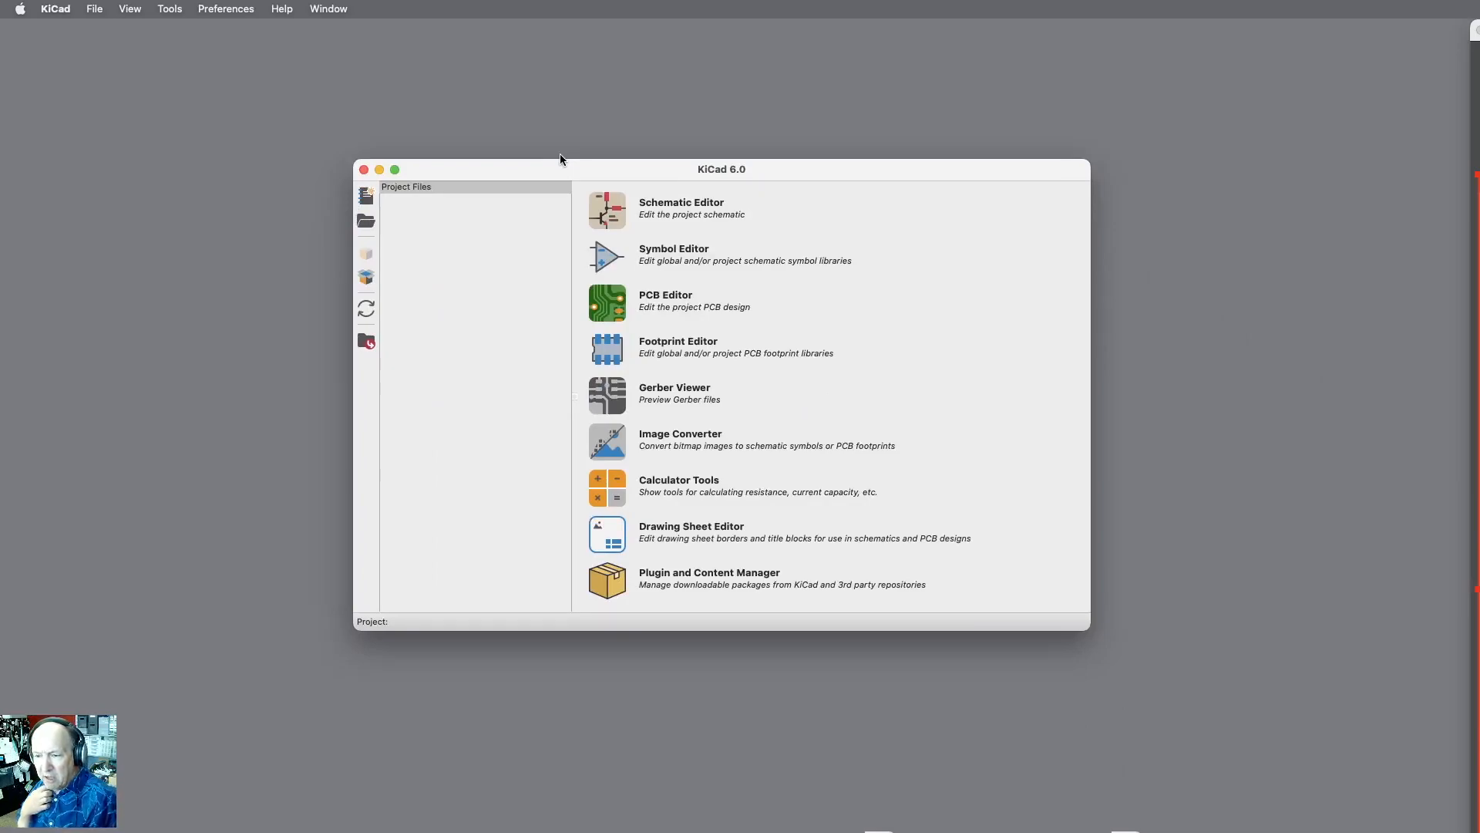
Step: Start a new project and choose the RP2040 folder under working, micros, arm as its save location
left_click(95, 9)
left_click(93, 33)
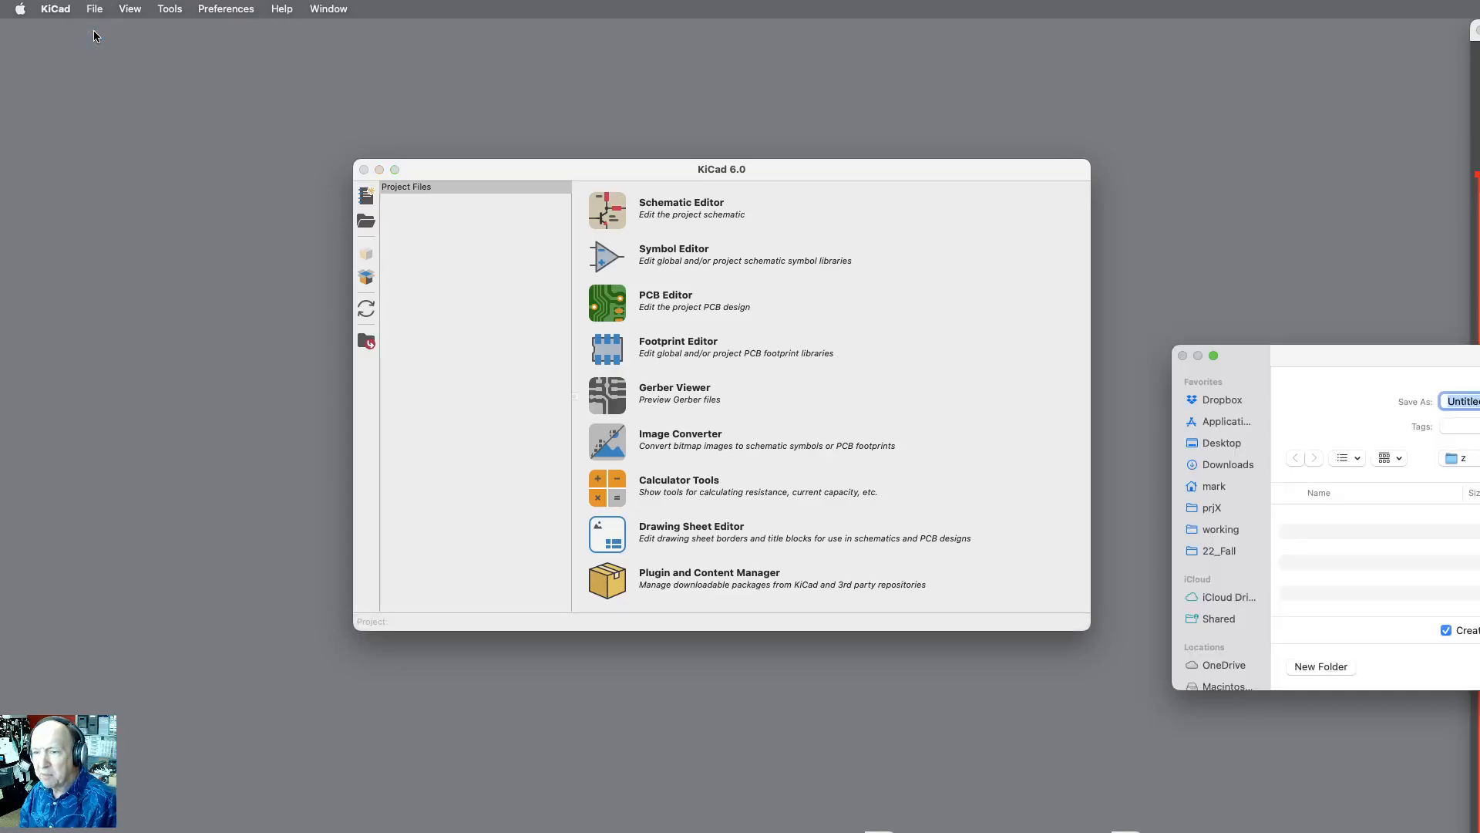
left_click_drag(1353, 353, 602, 372)
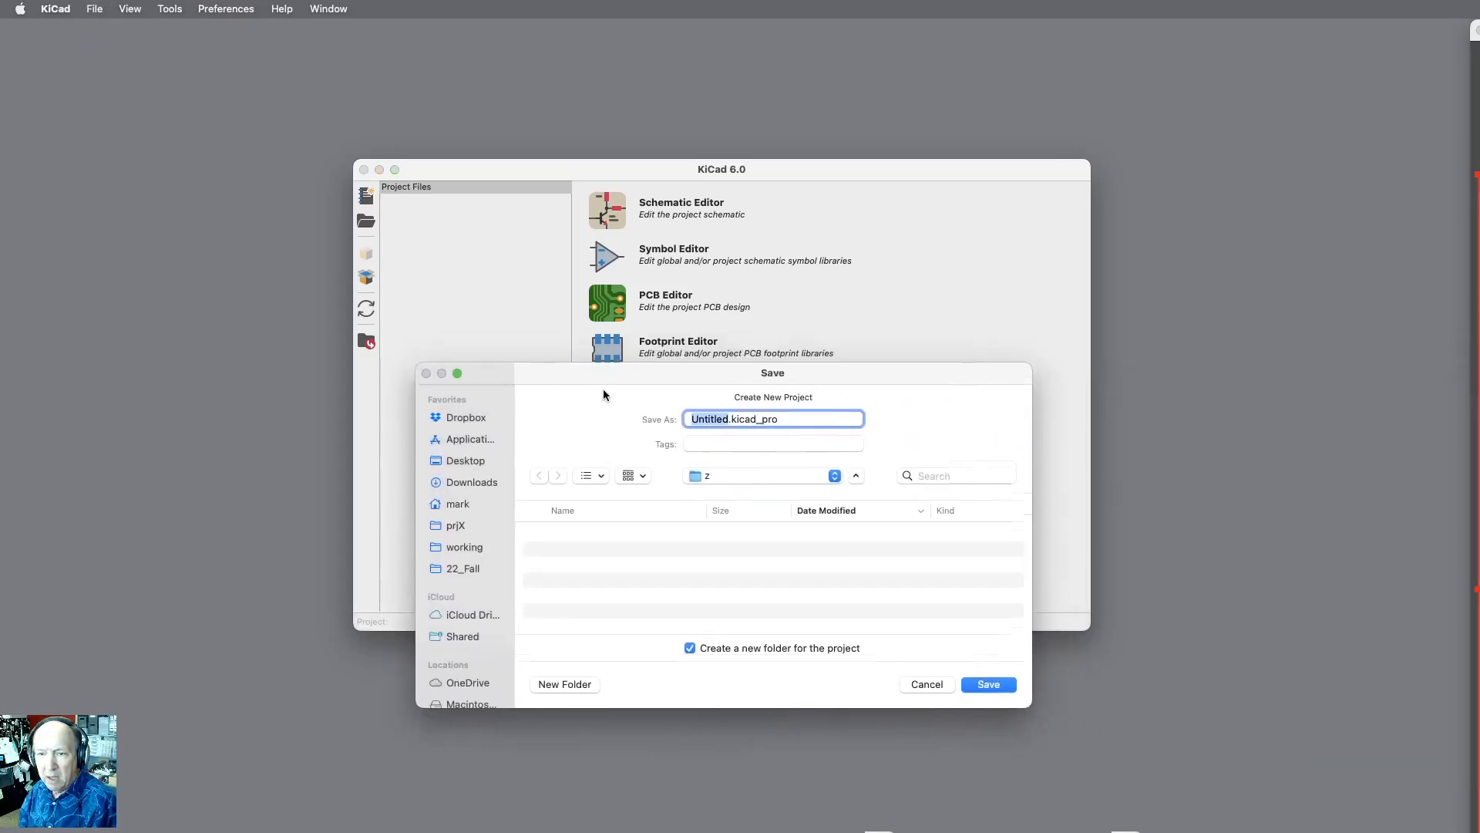
left_click(838, 477)
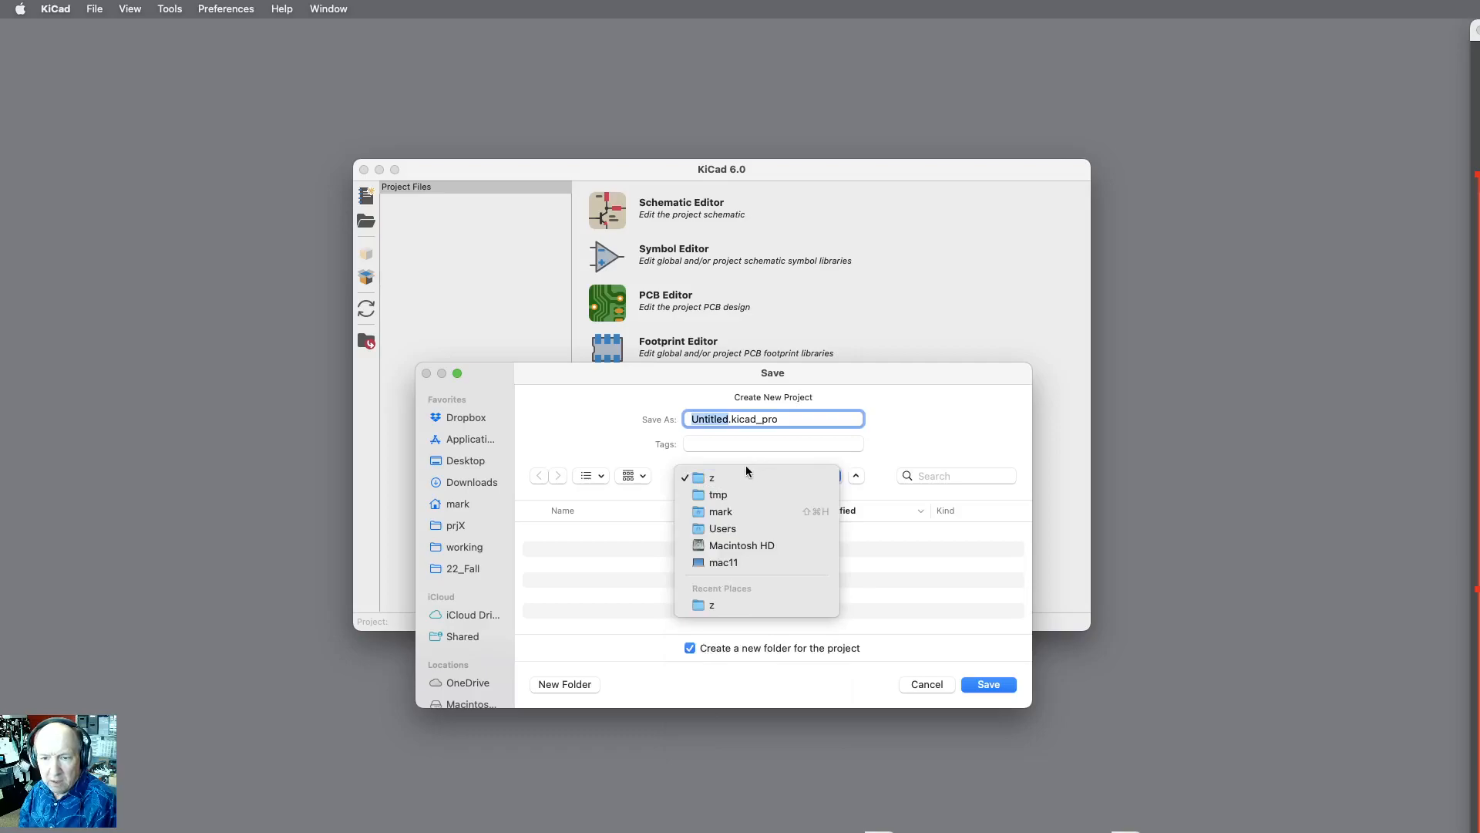
left_click(466, 547)
left_click(464, 547)
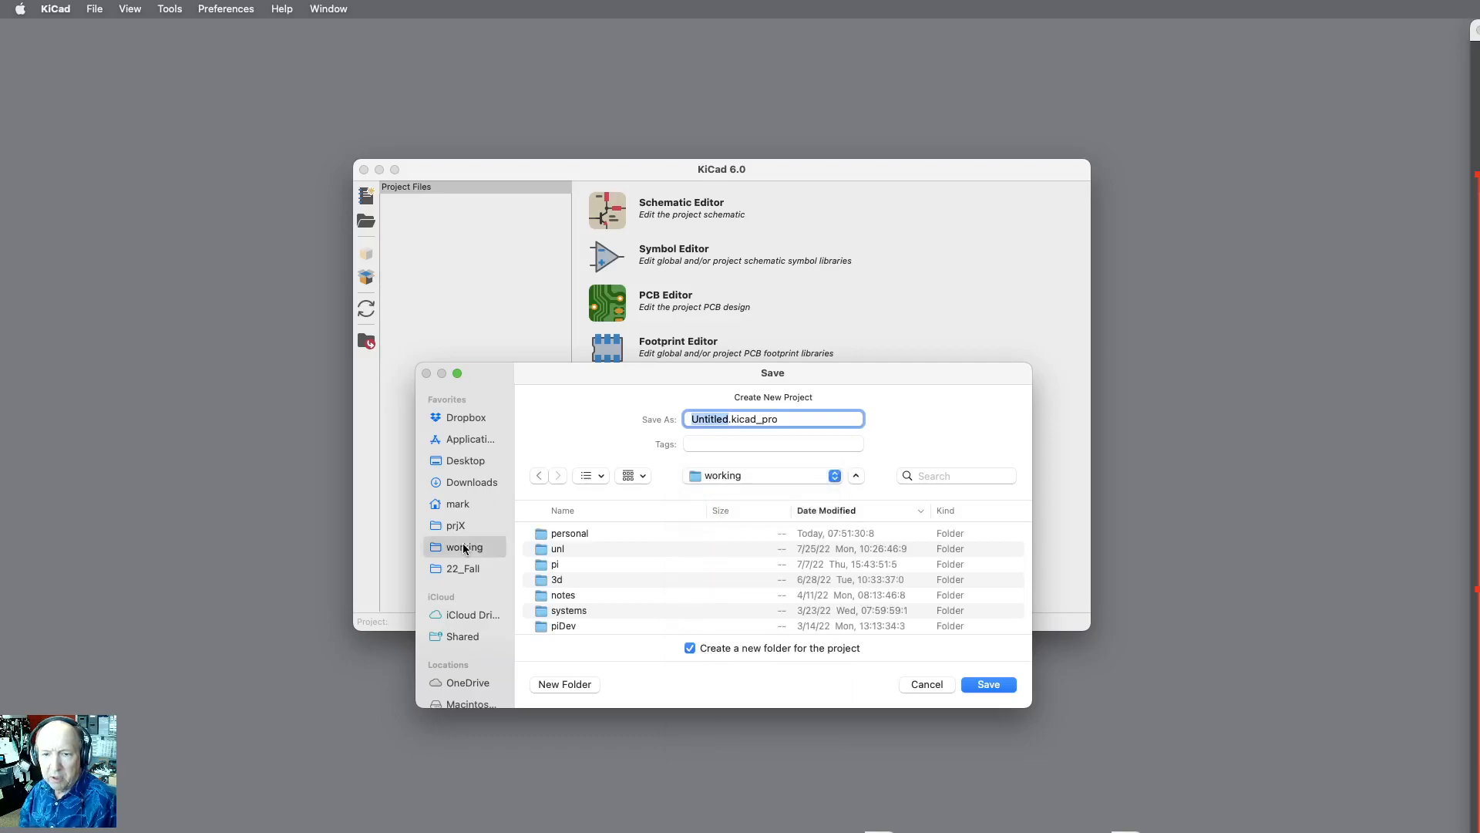
scroll(584, 554, "down", 5)
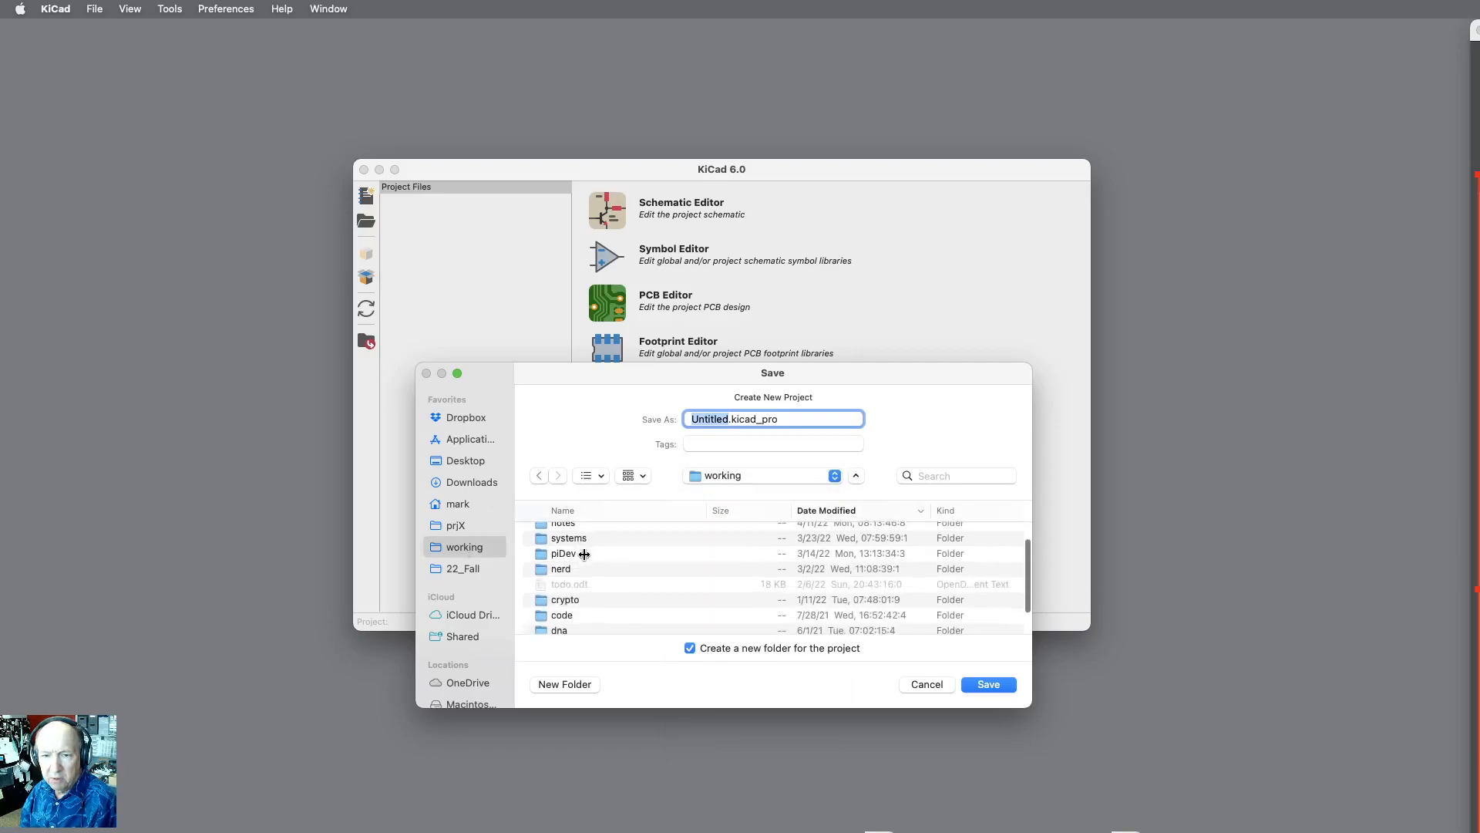
scroll(584, 554, "down", 3)
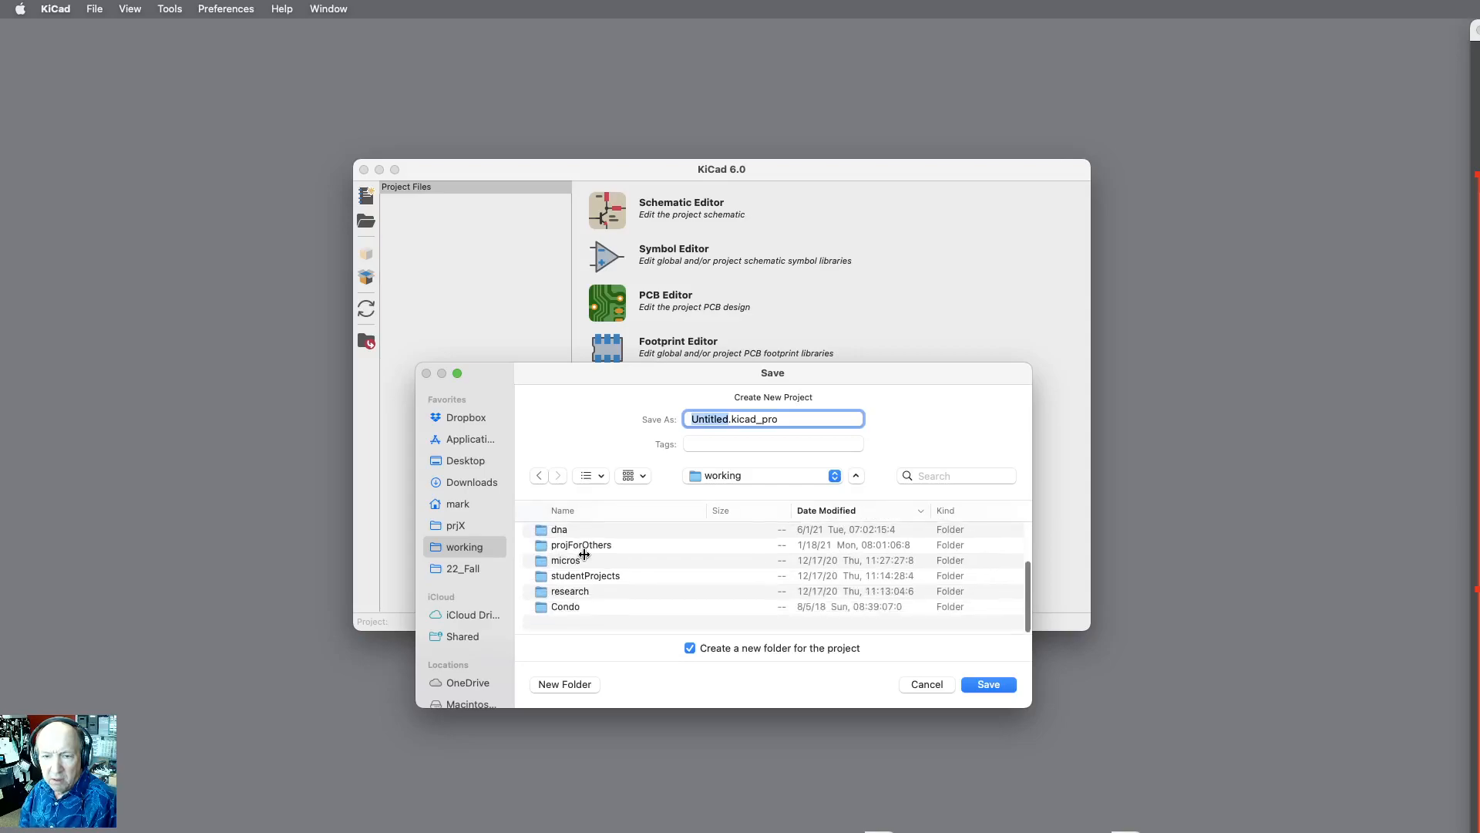
double_click(573, 571)
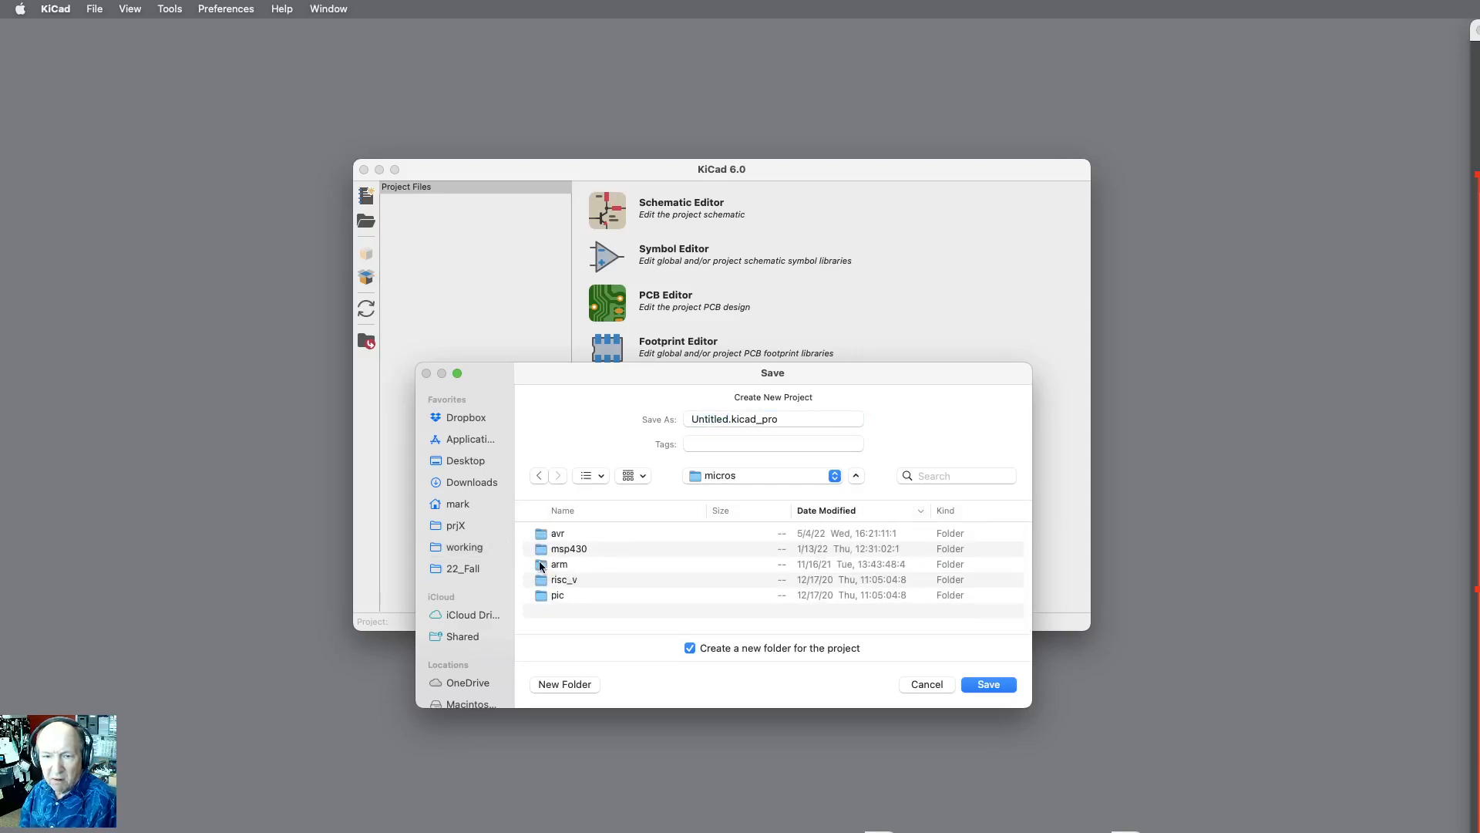
double_click(542, 565)
double_click(620, 577)
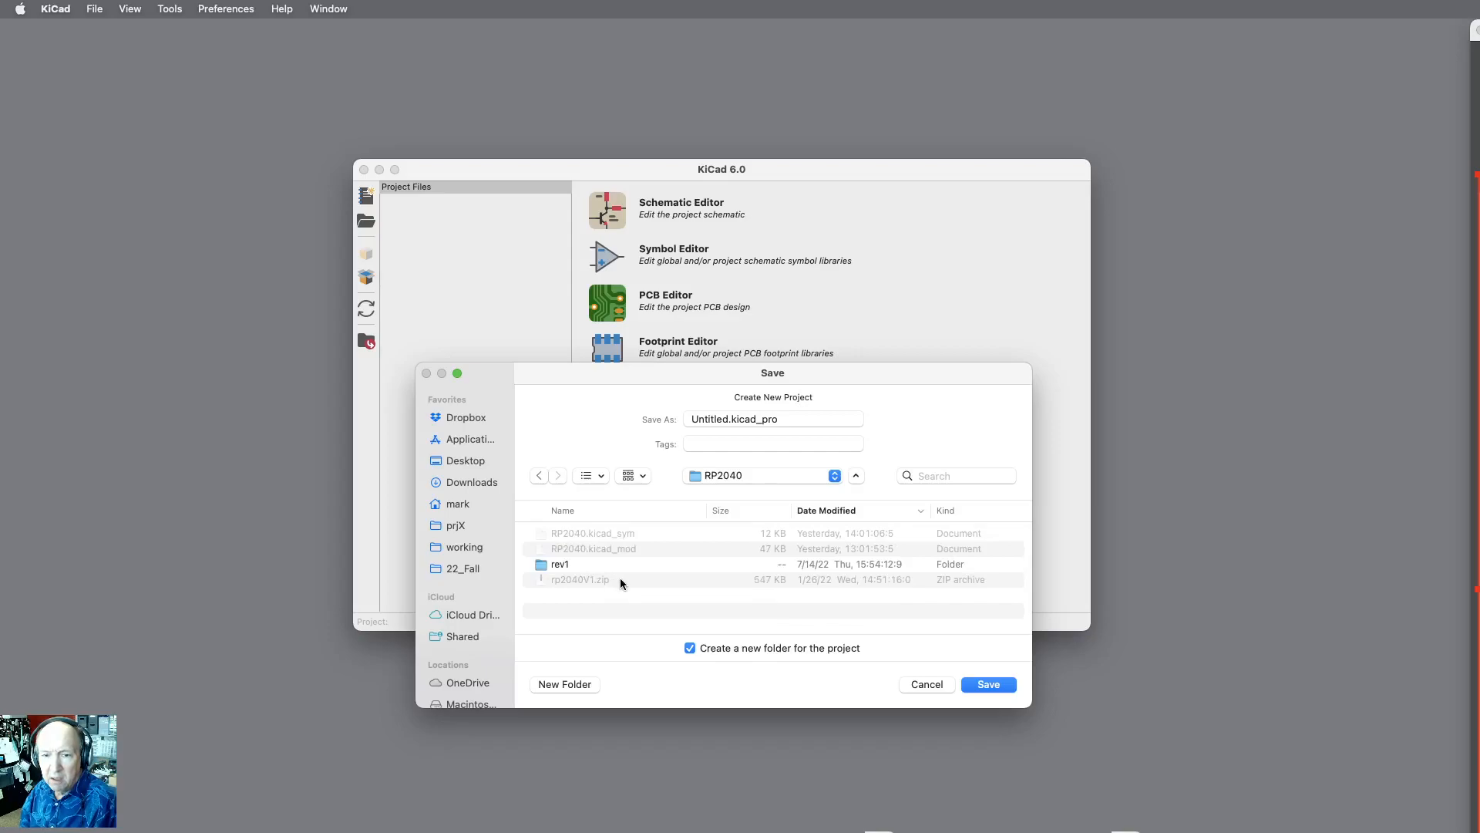
Step: Name the new project RP2040v2 and save it in its own new folder
left_click(727, 416)
double_click(727, 417)
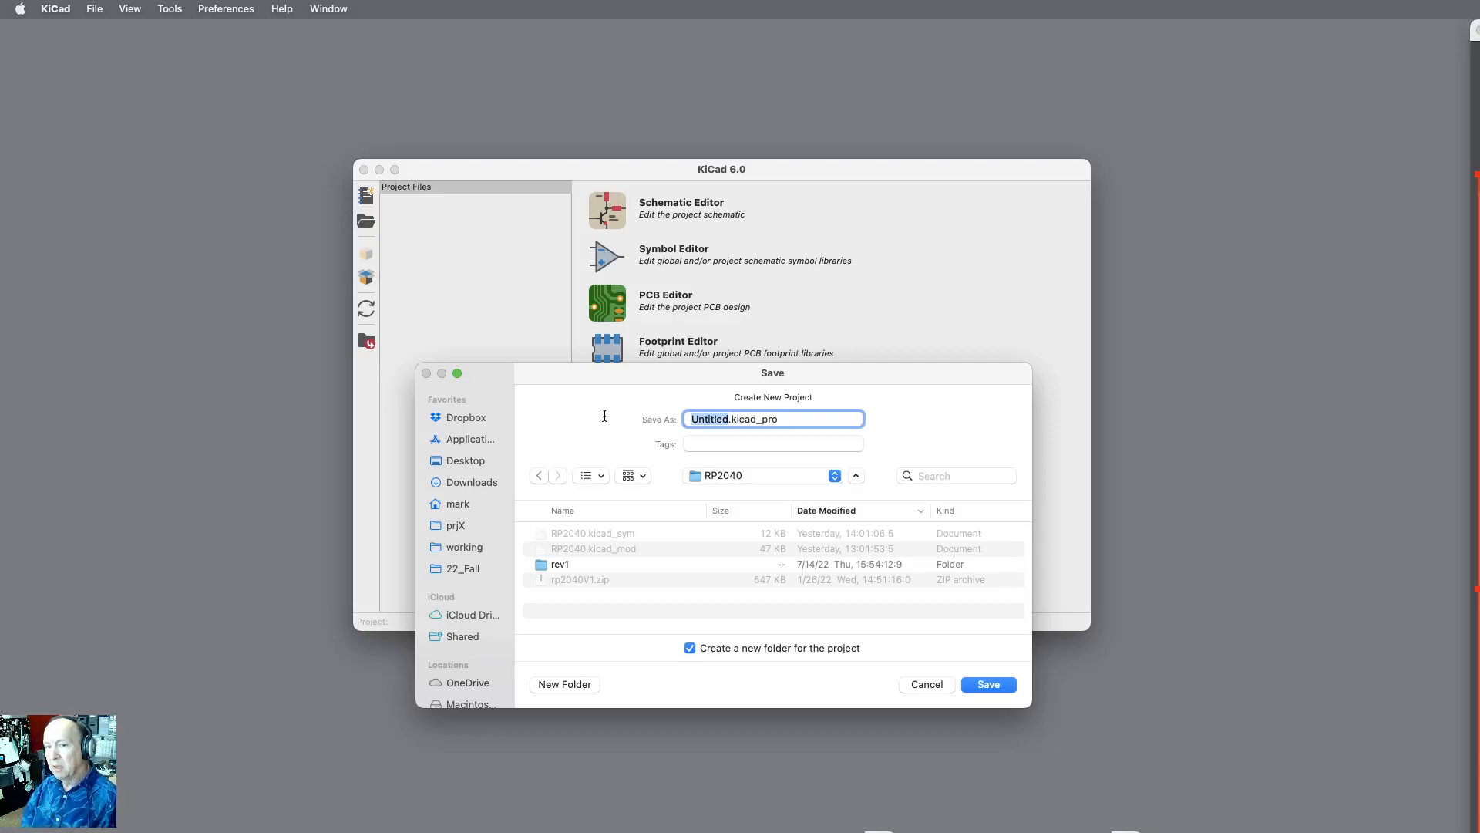
type("RP")
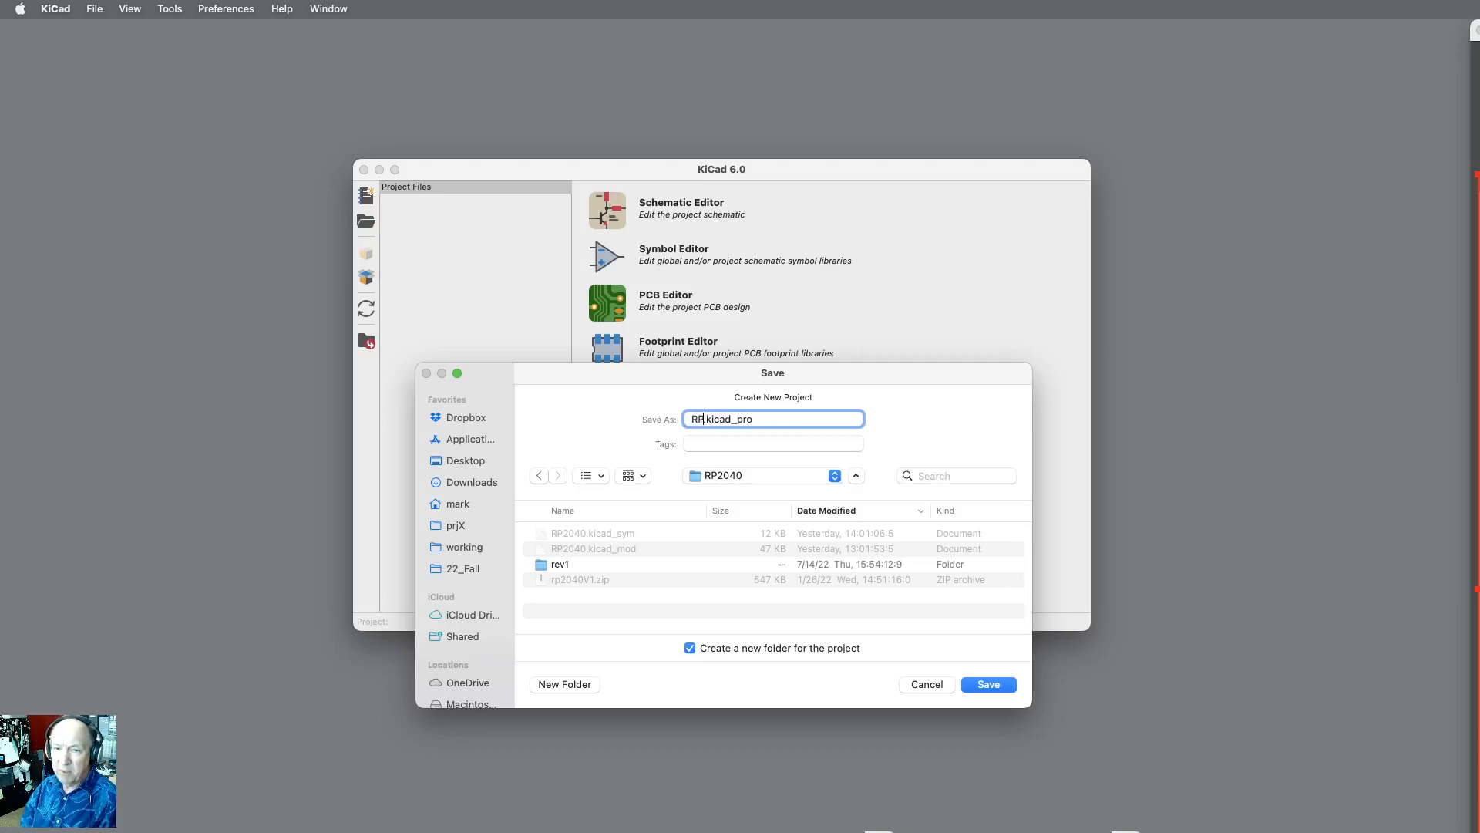
type("2")
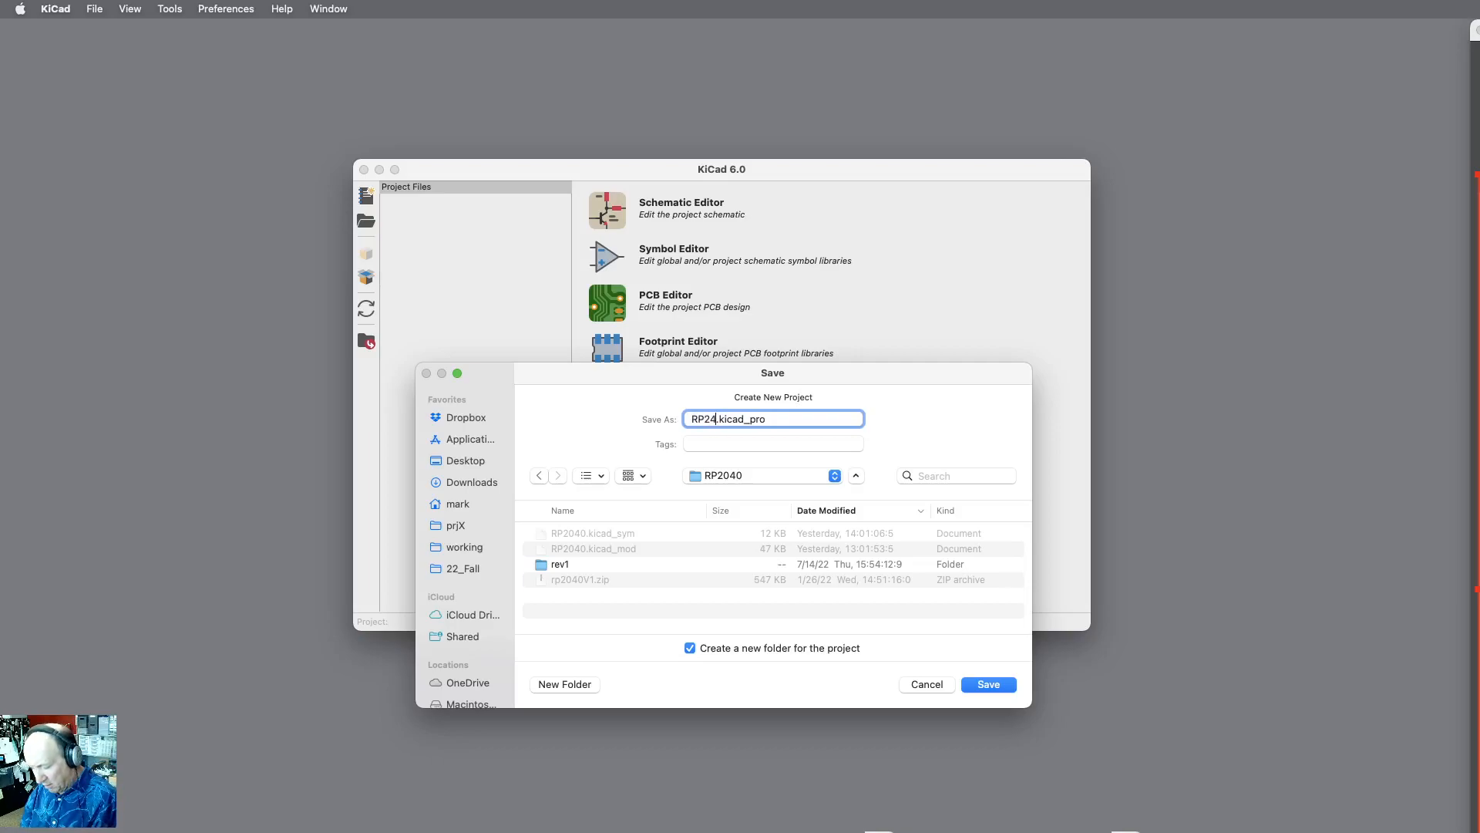
type("040")
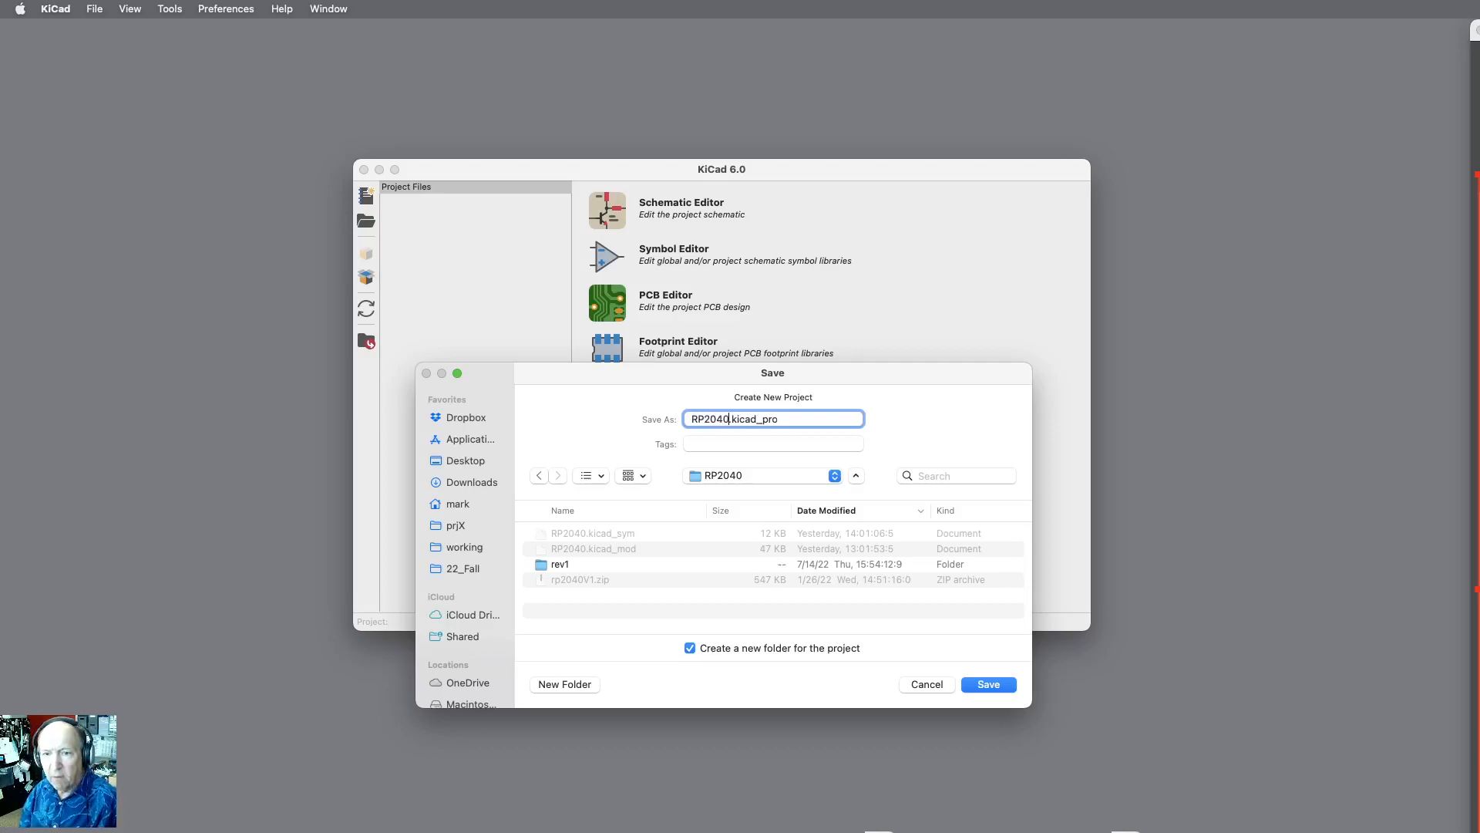
type("v2")
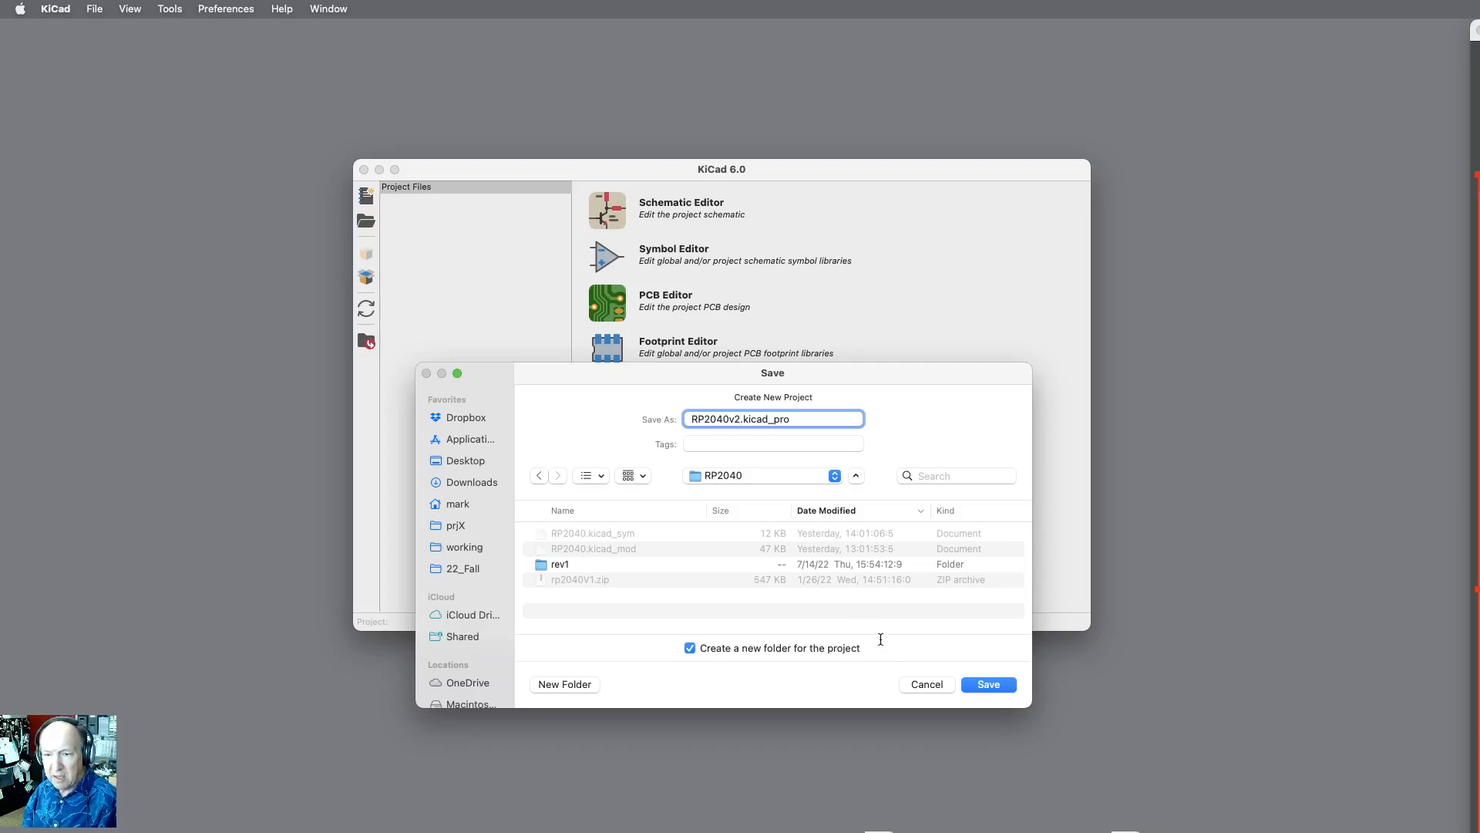
left_click(977, 685)
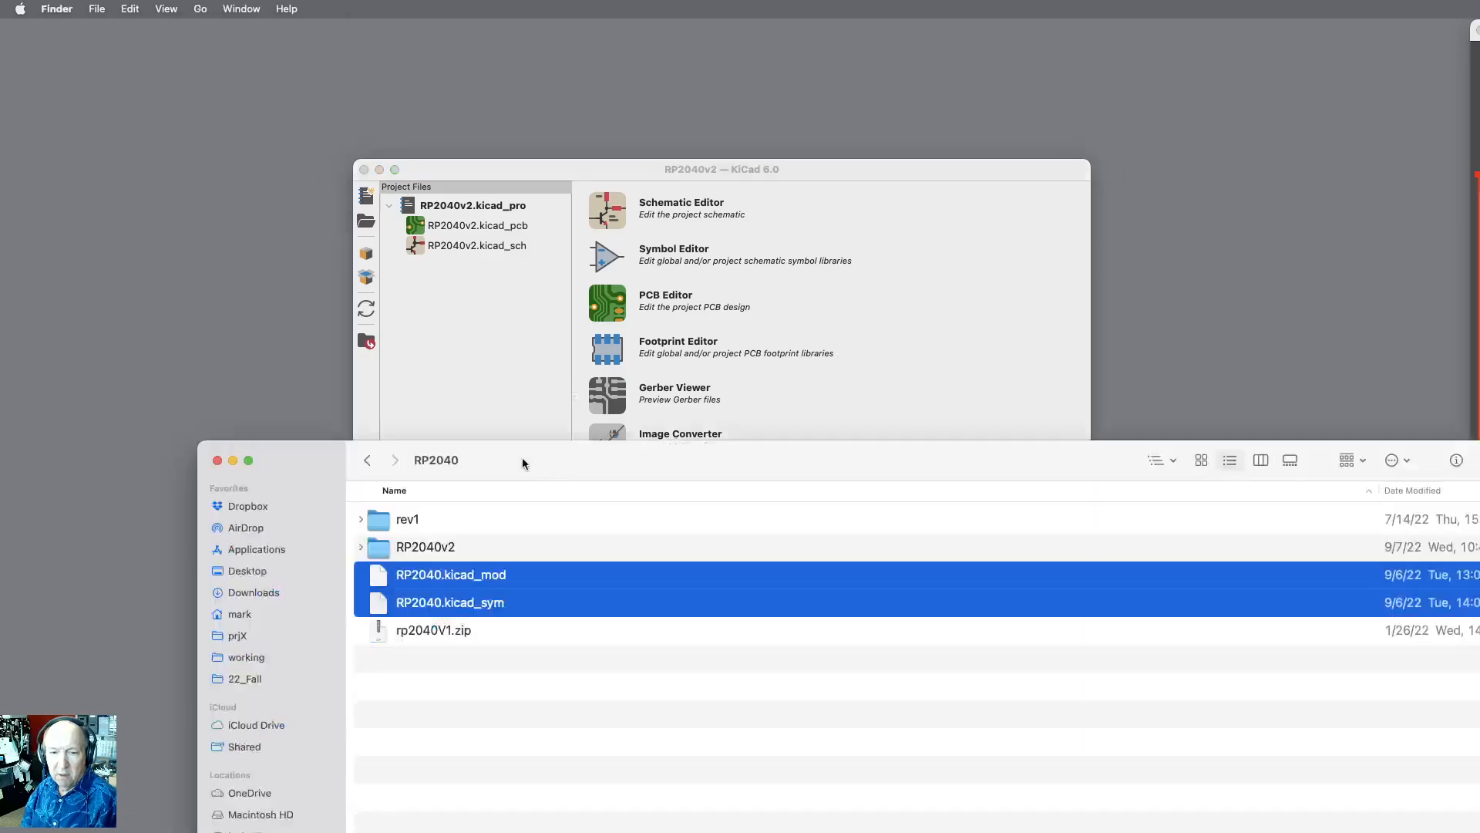
Step: In Finder, put copies of RP2040.kicad_mod and RP2040.kicad_sym into the RP2040v2 project folder, then move the window out of the way
left_click_drag(521, 456, 441, 242)
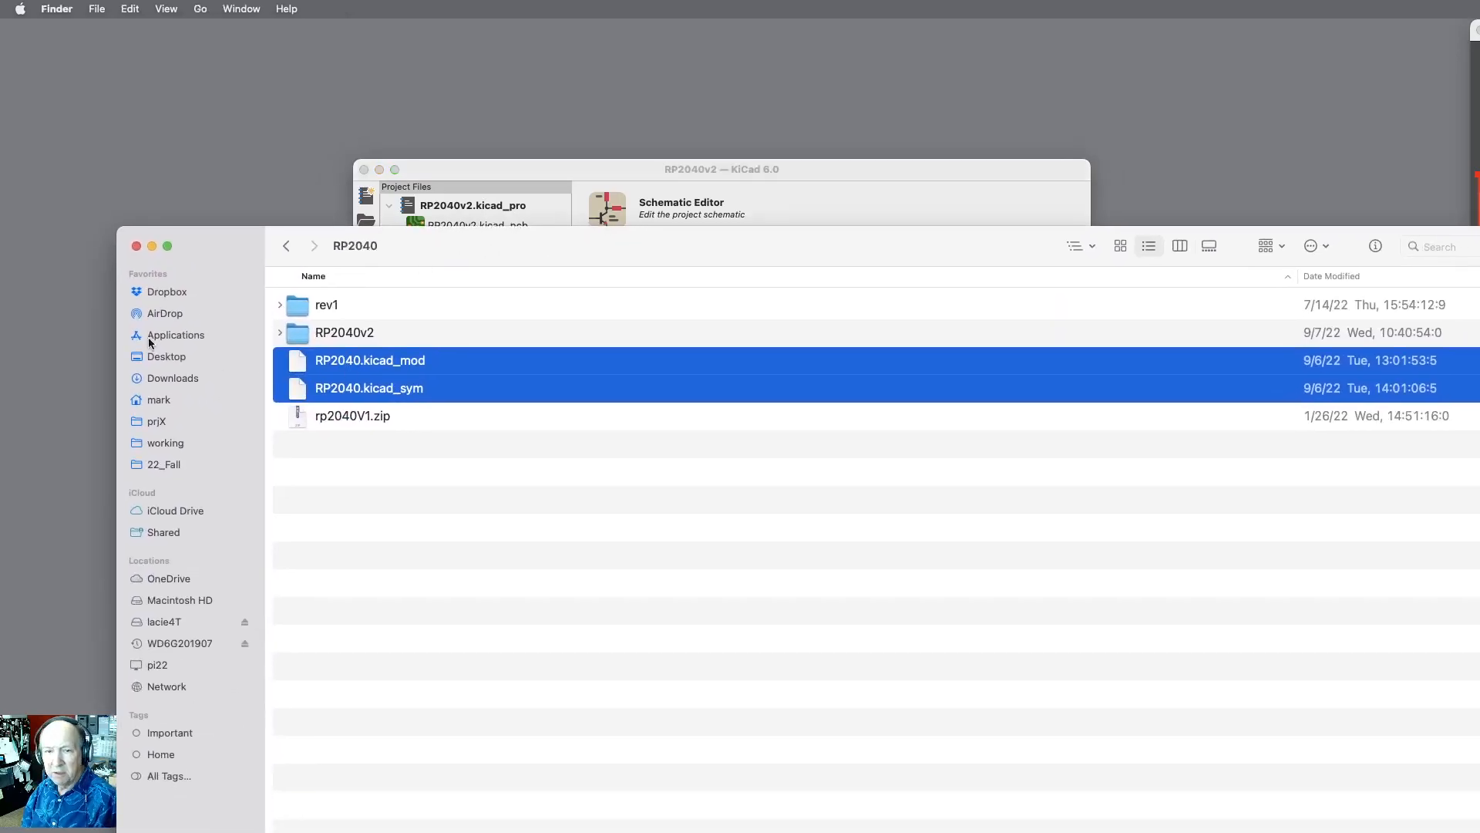
double_click(296, 336)
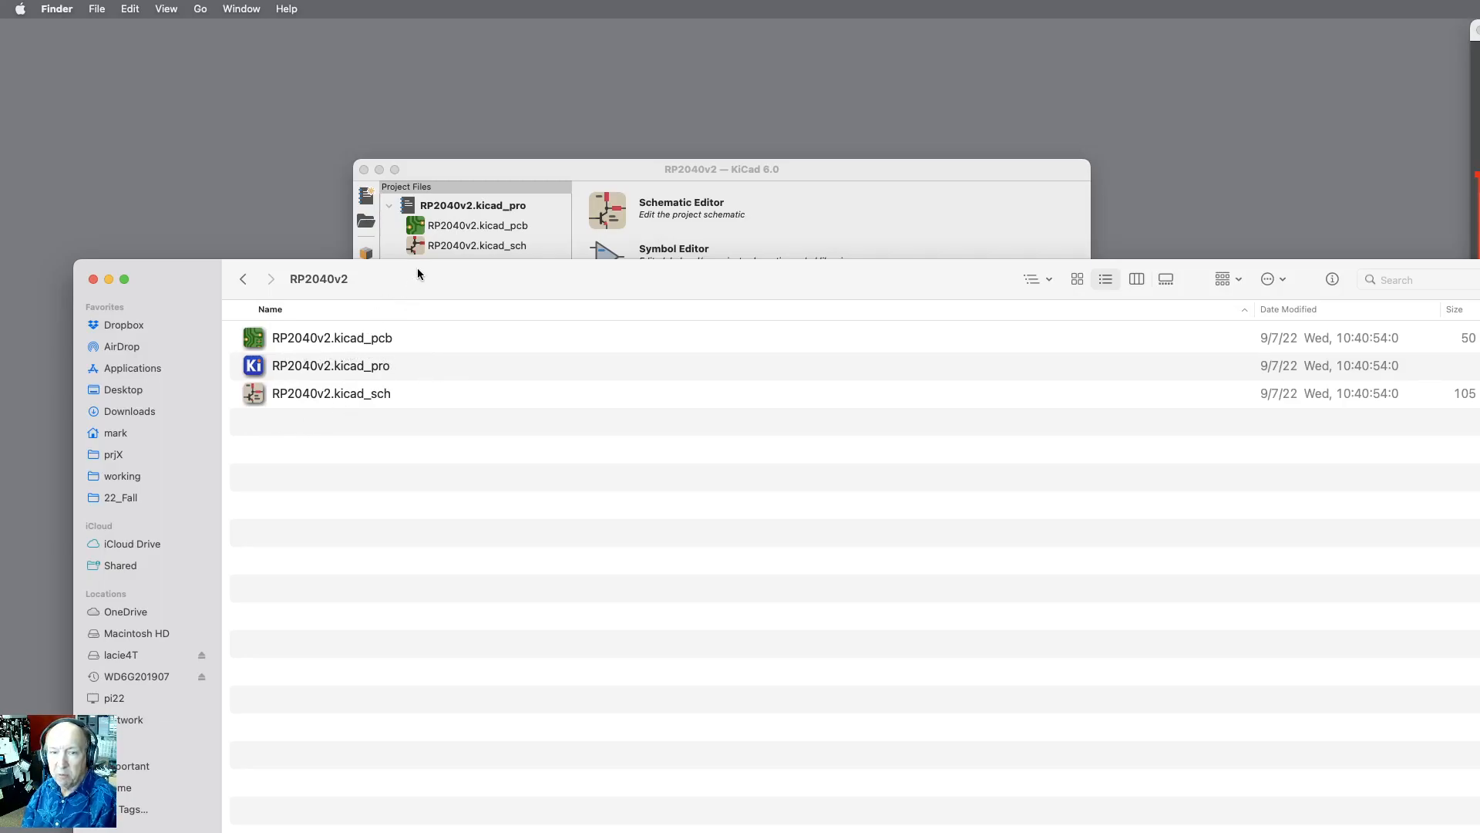
left_click_drag(418, 274, 394, 94)
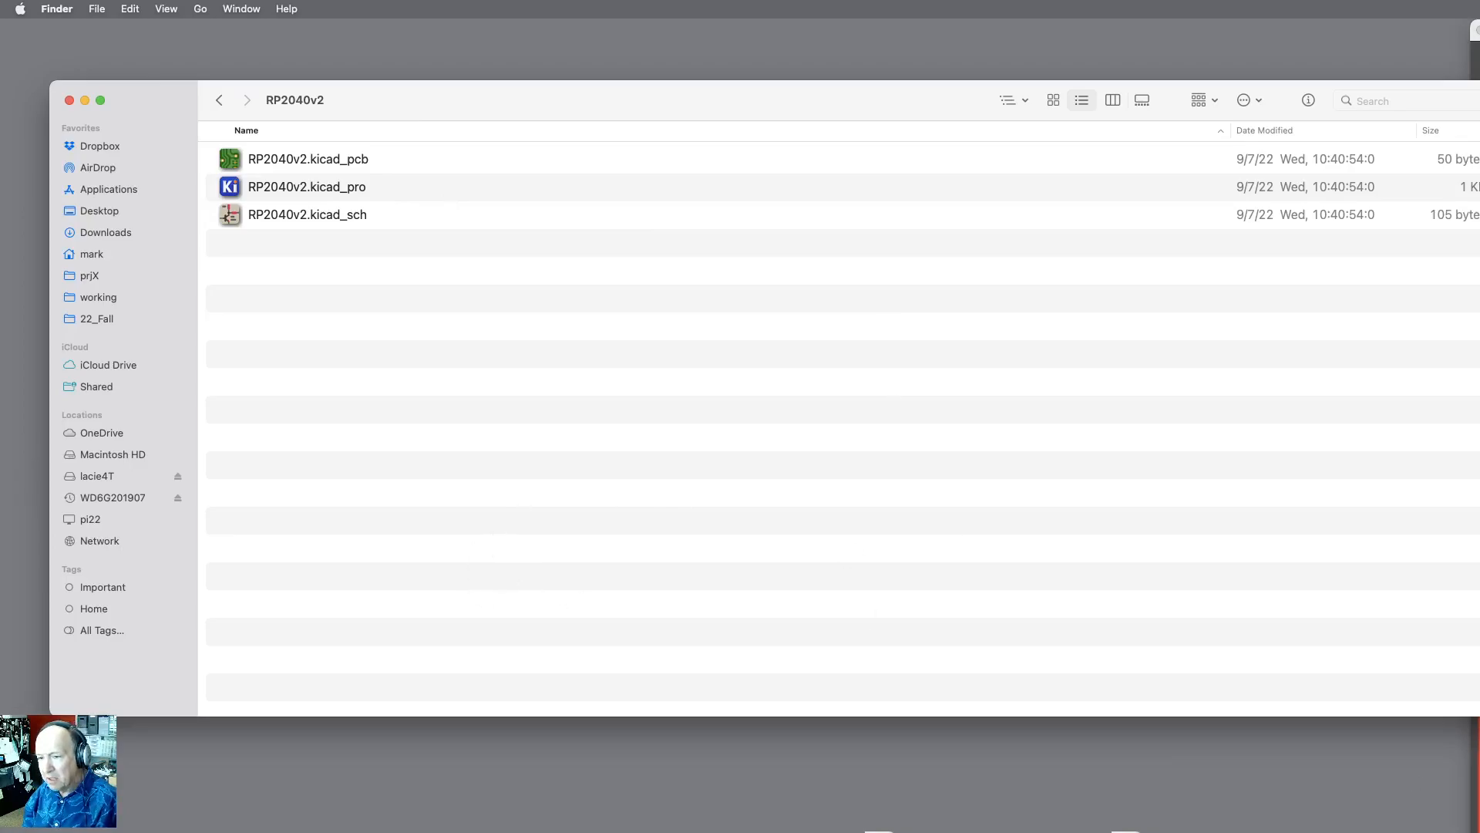
left_click_drag(1473, 716, 1238, 806)
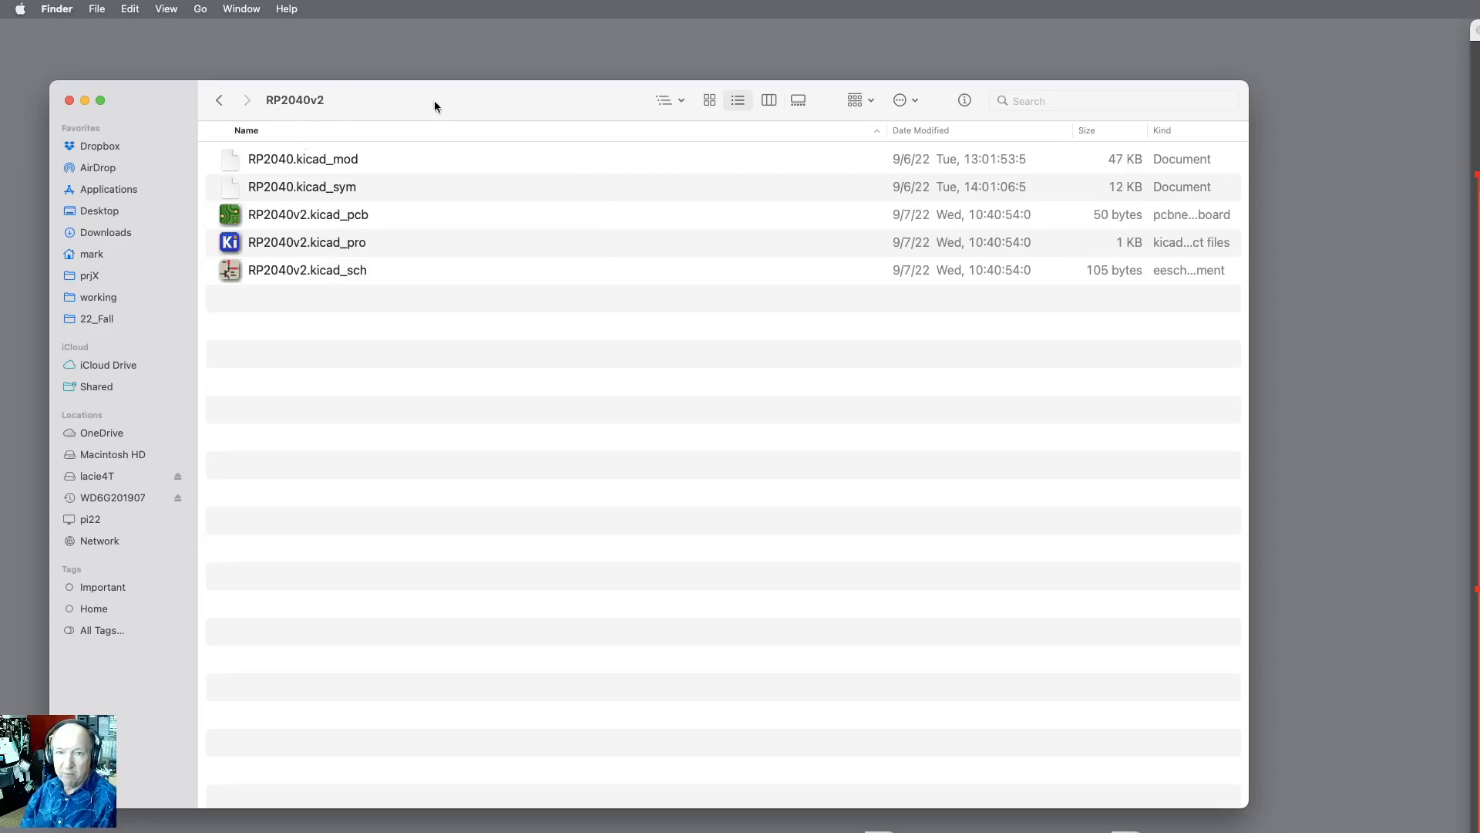
left_click_drag(434, 100, 487, 831)
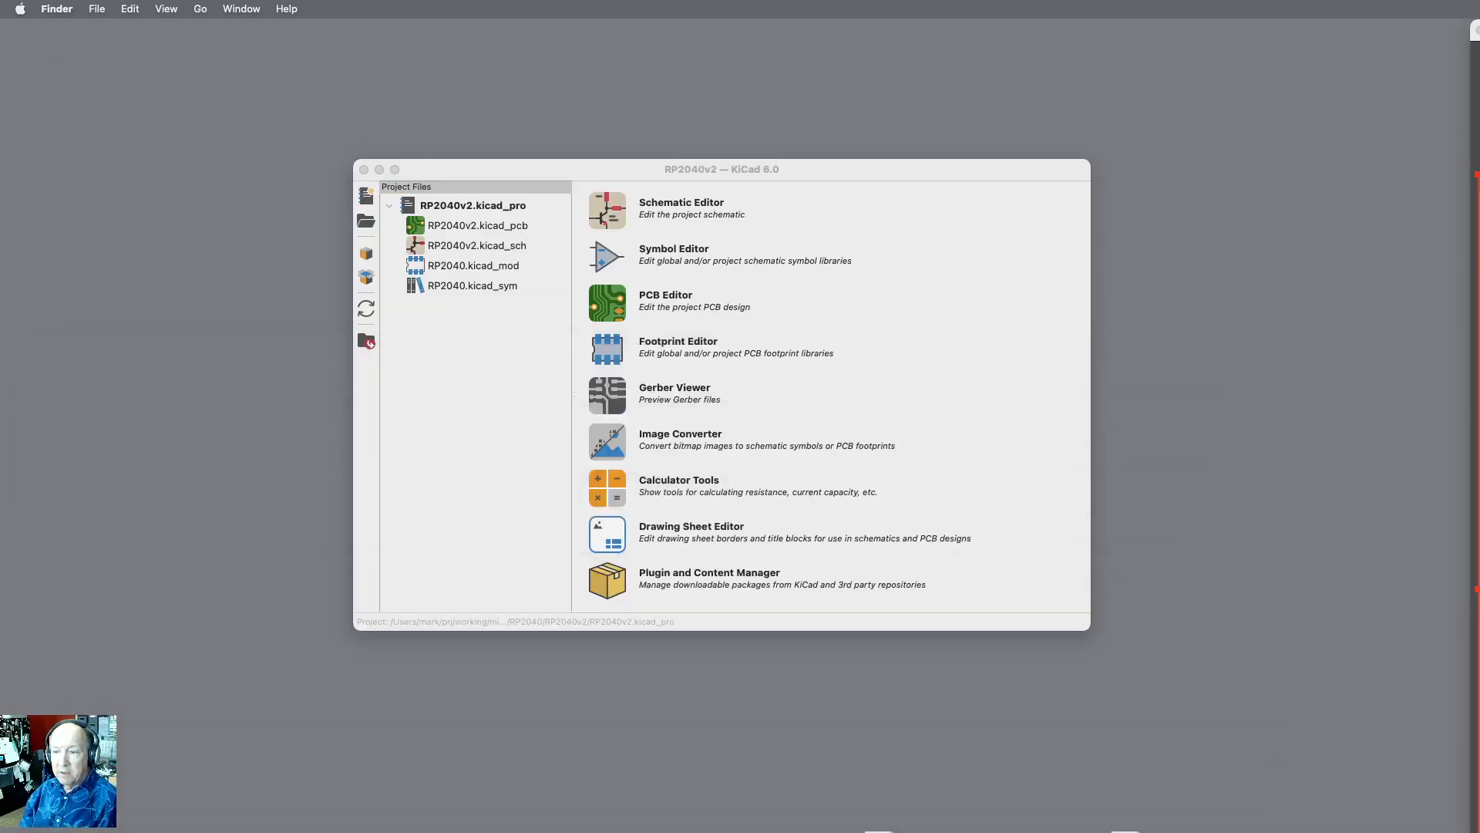
Step: Switch back to KiCad, open the symbol library manager and set up the global symbol table by copying the default one
left_click(495, 365)
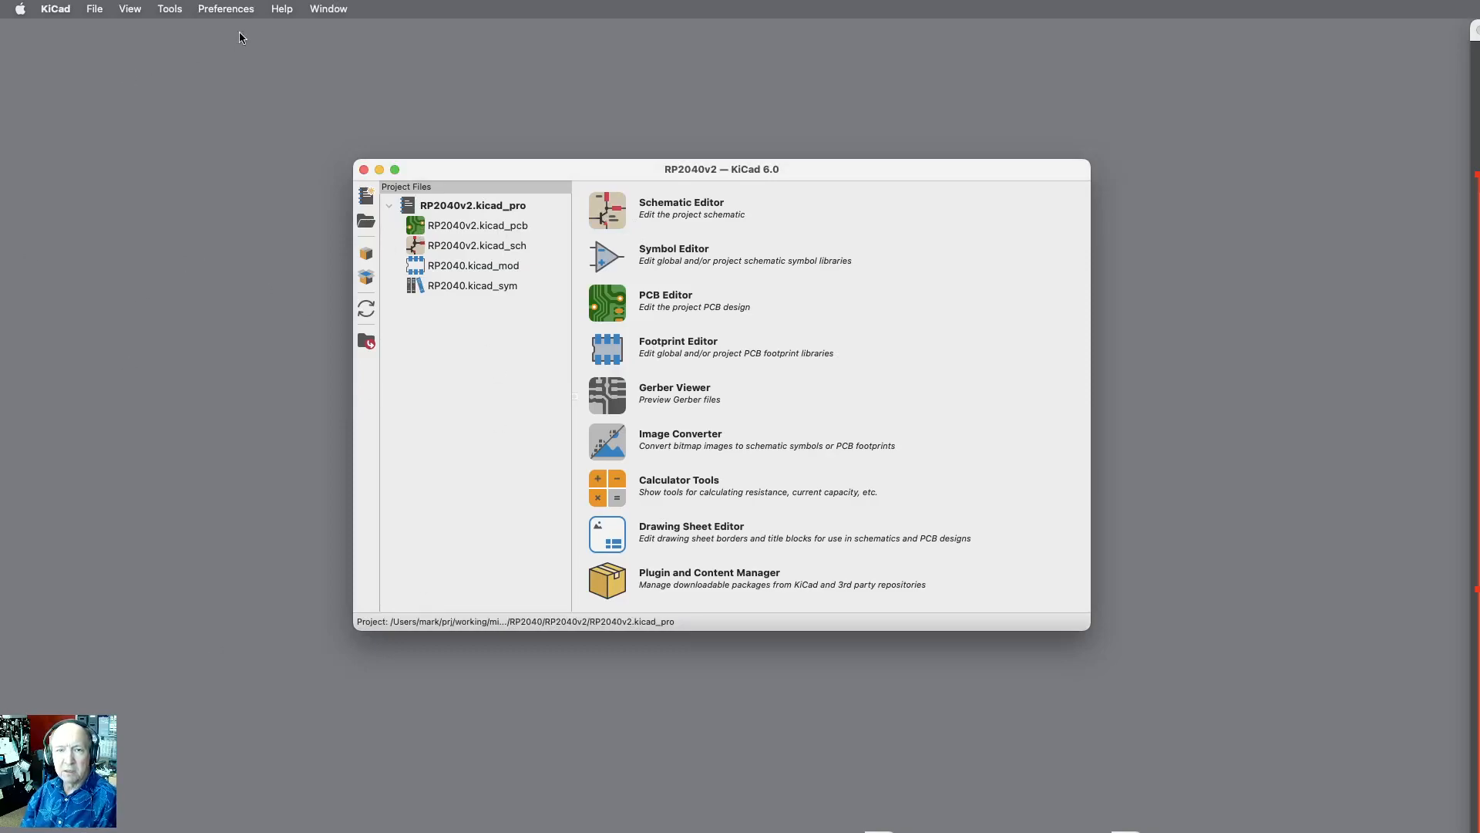
left_click(214, 11)
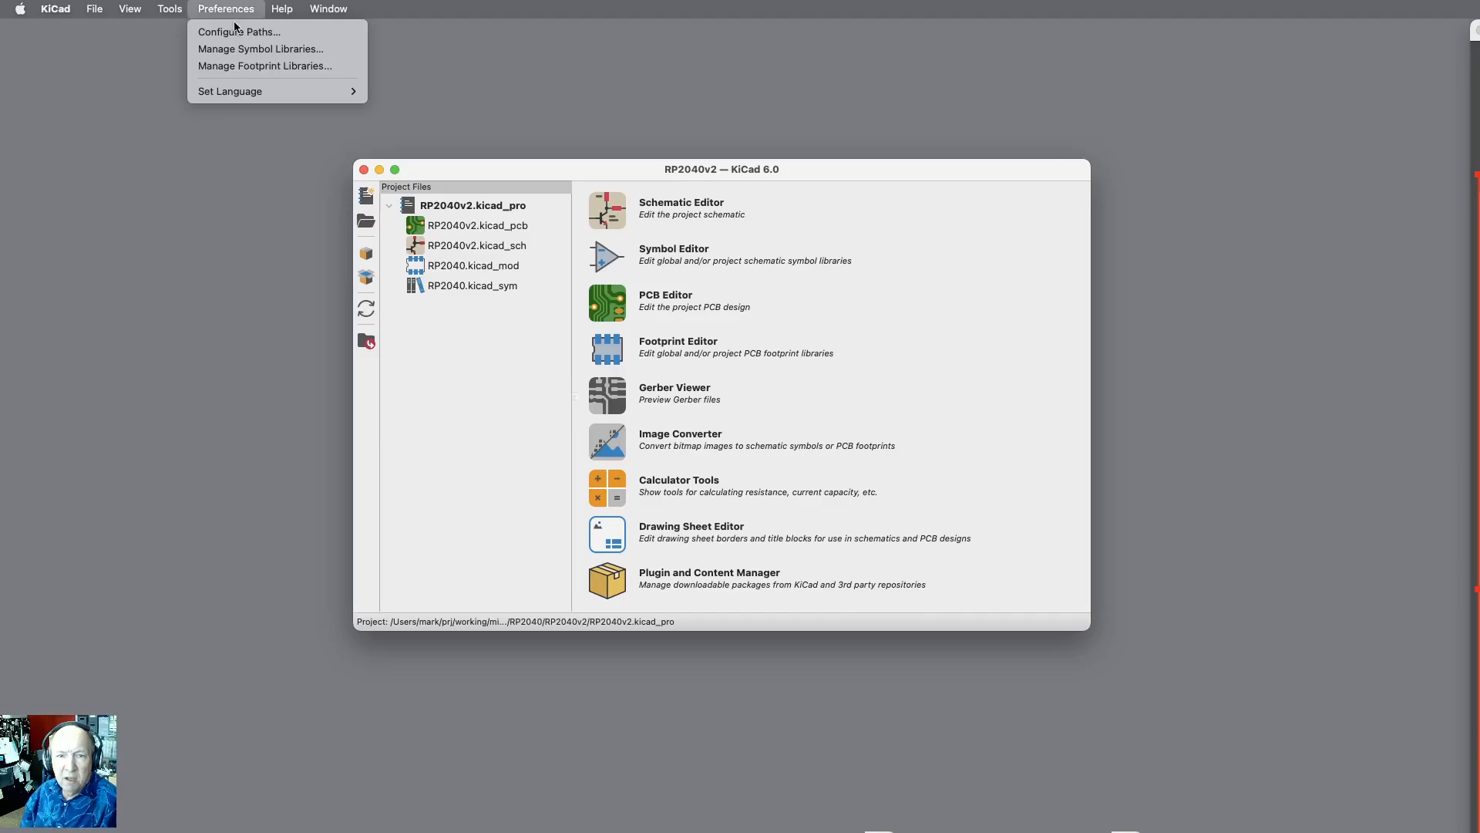
left_click(230, 43)
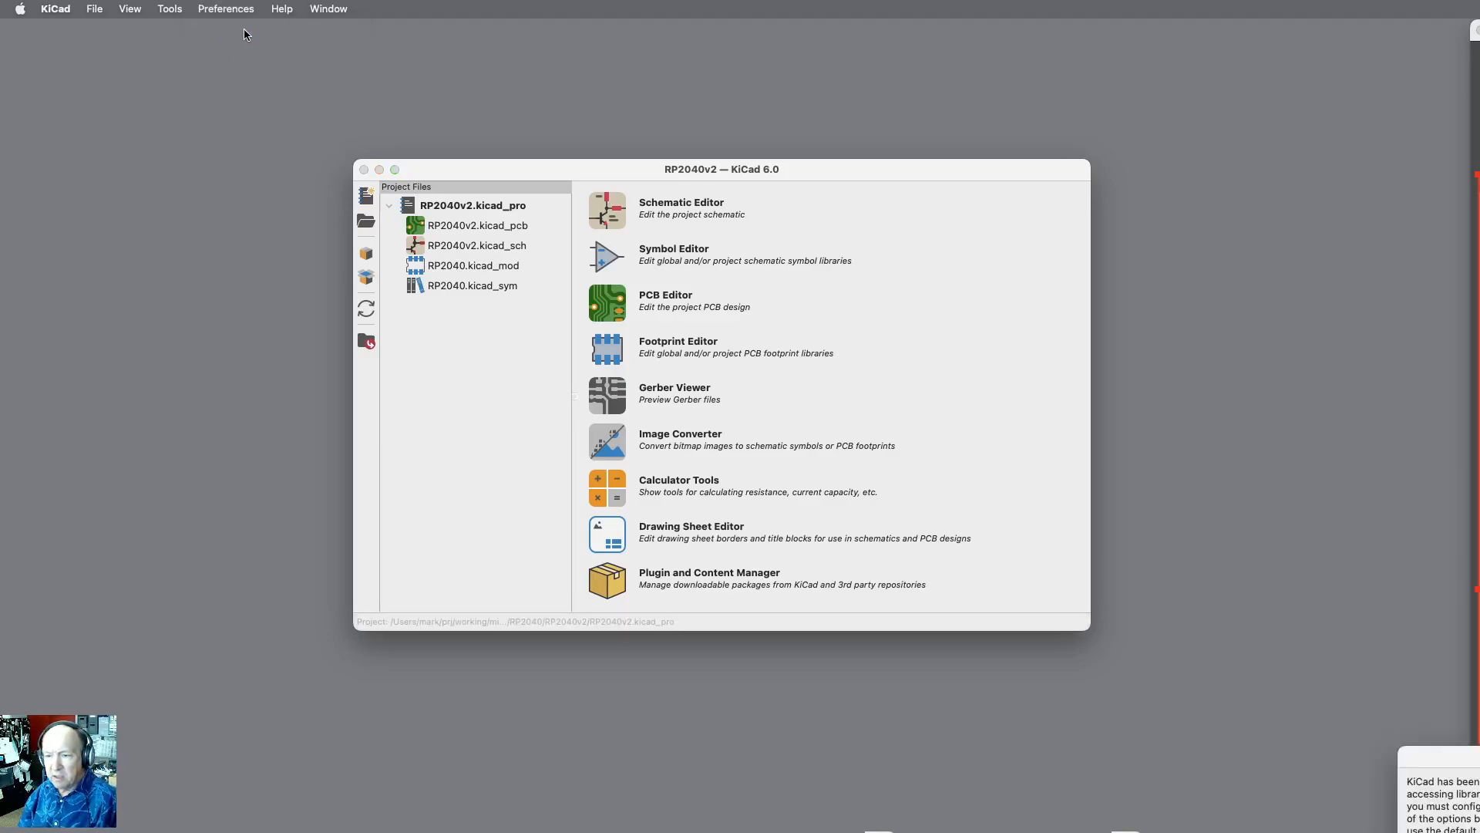
left_click_drag(1479, 756, 612, 323)
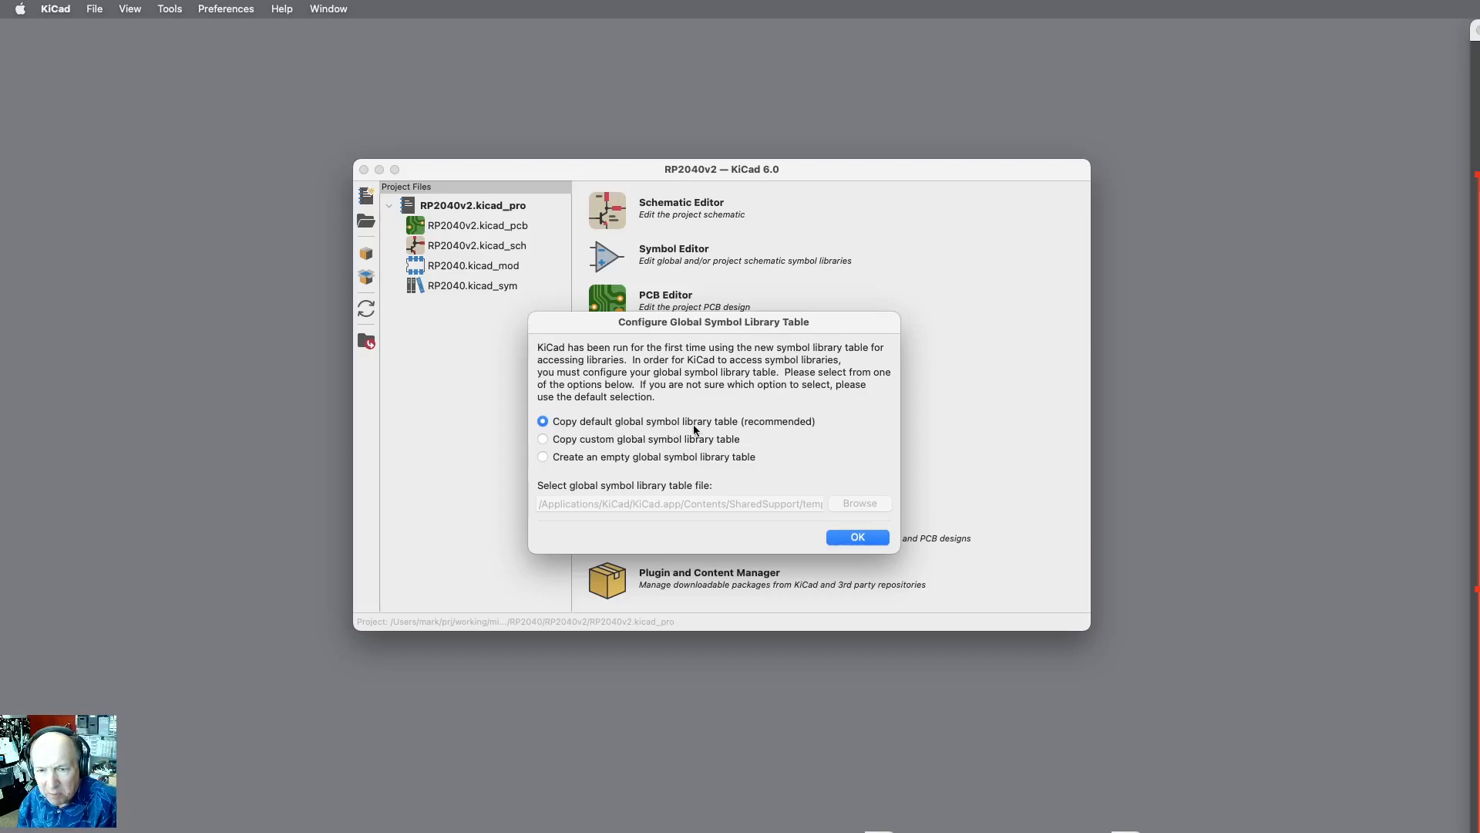
left_click(863, 539)
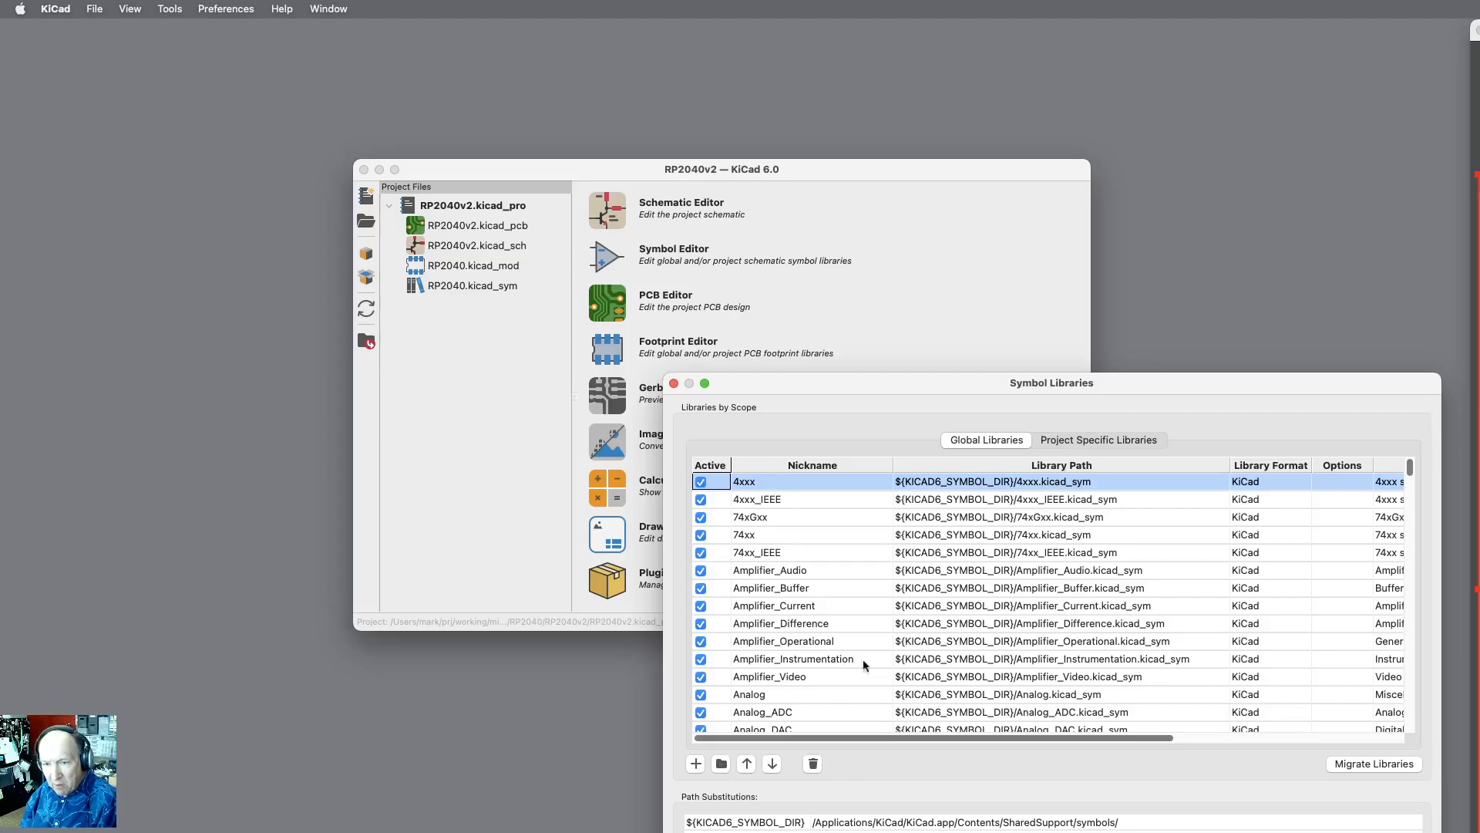
Step: Add RP2040.kicad_sym from the RP2040v2 folder as a project-specific symbol library and confirm the library table
left_click(1088, 441)
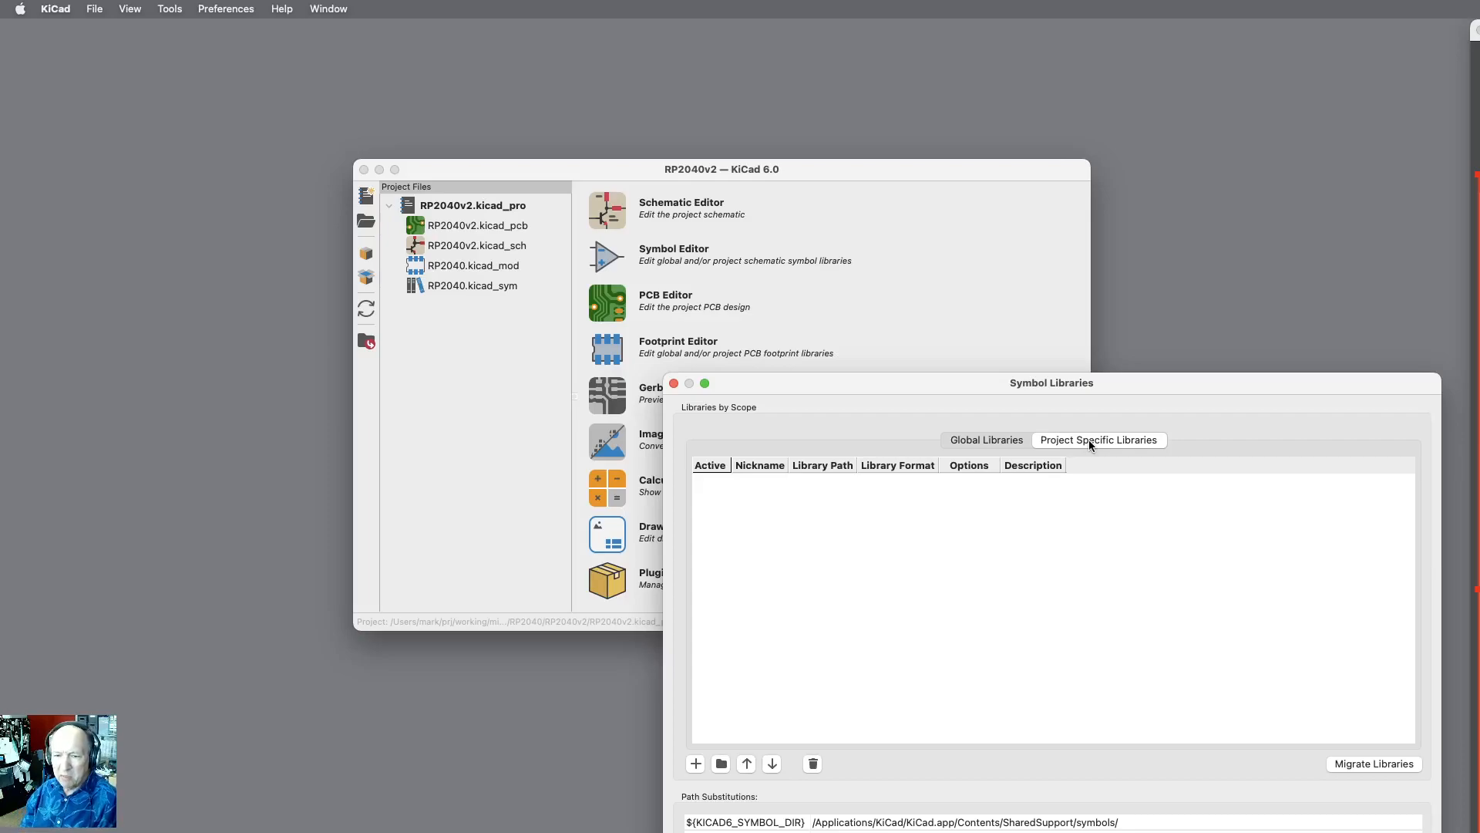
left_click(722, 765)
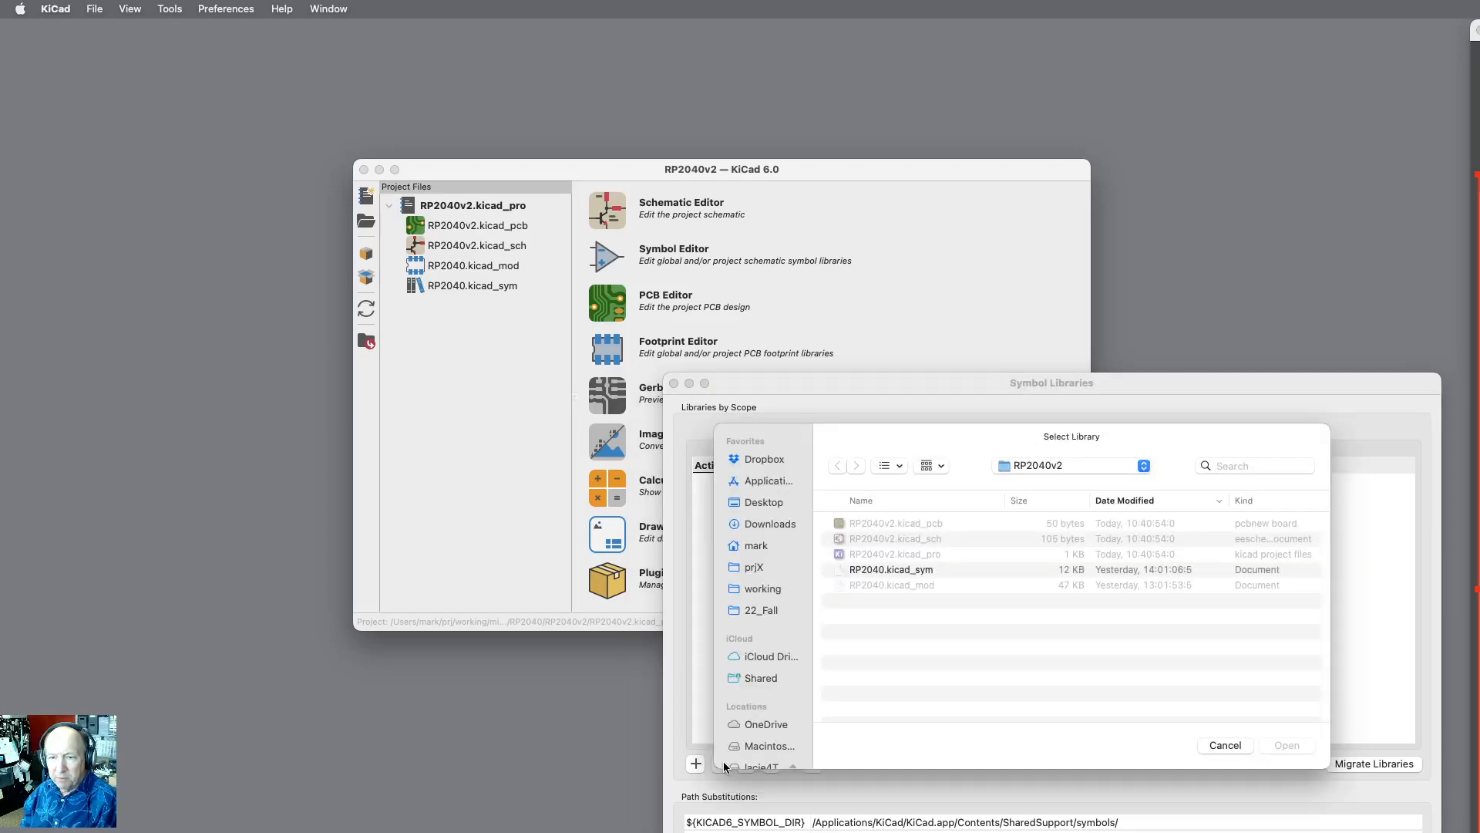
left_click(902, 571)
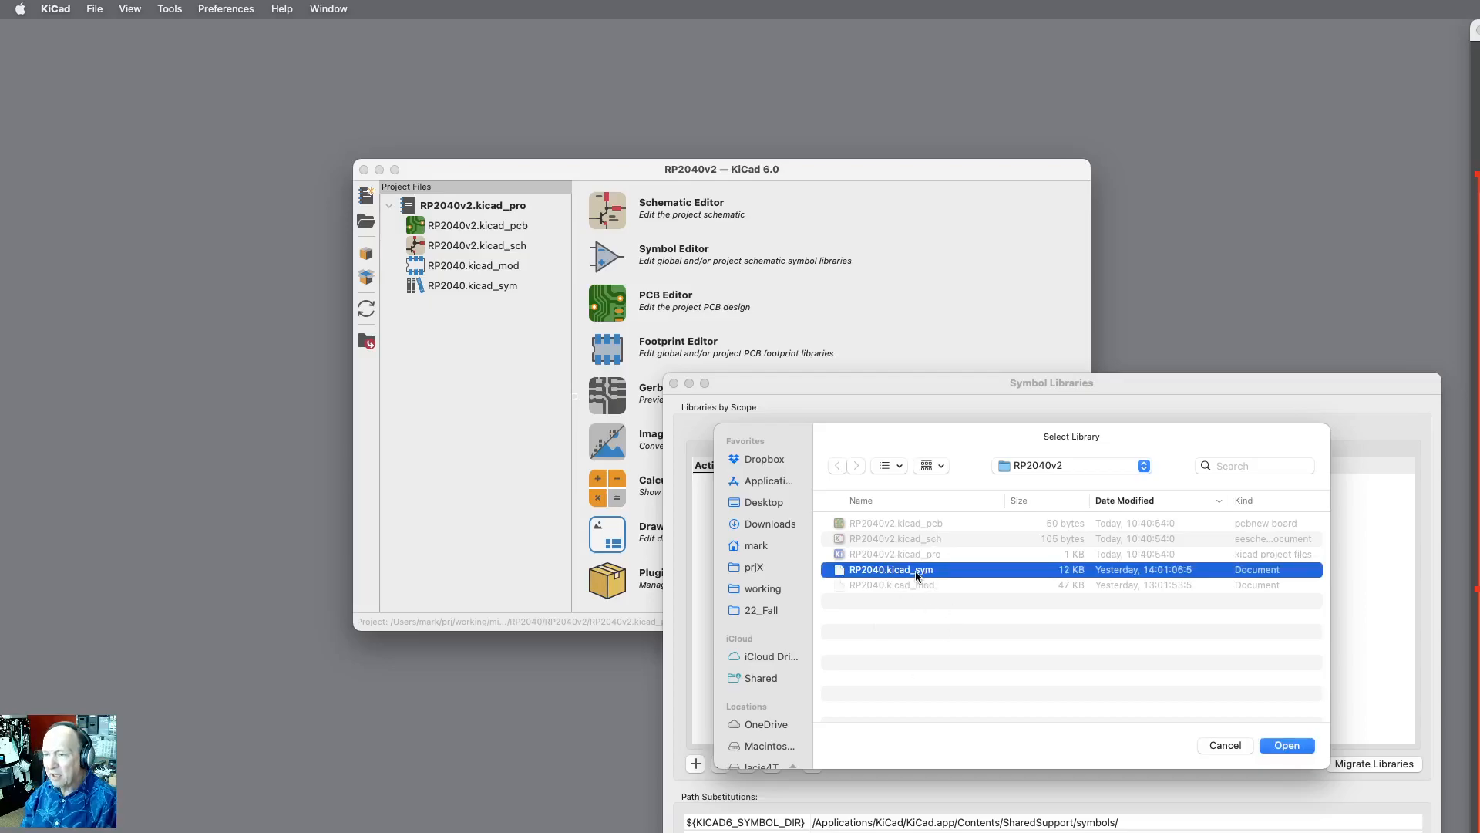
left_click(1289, 746)
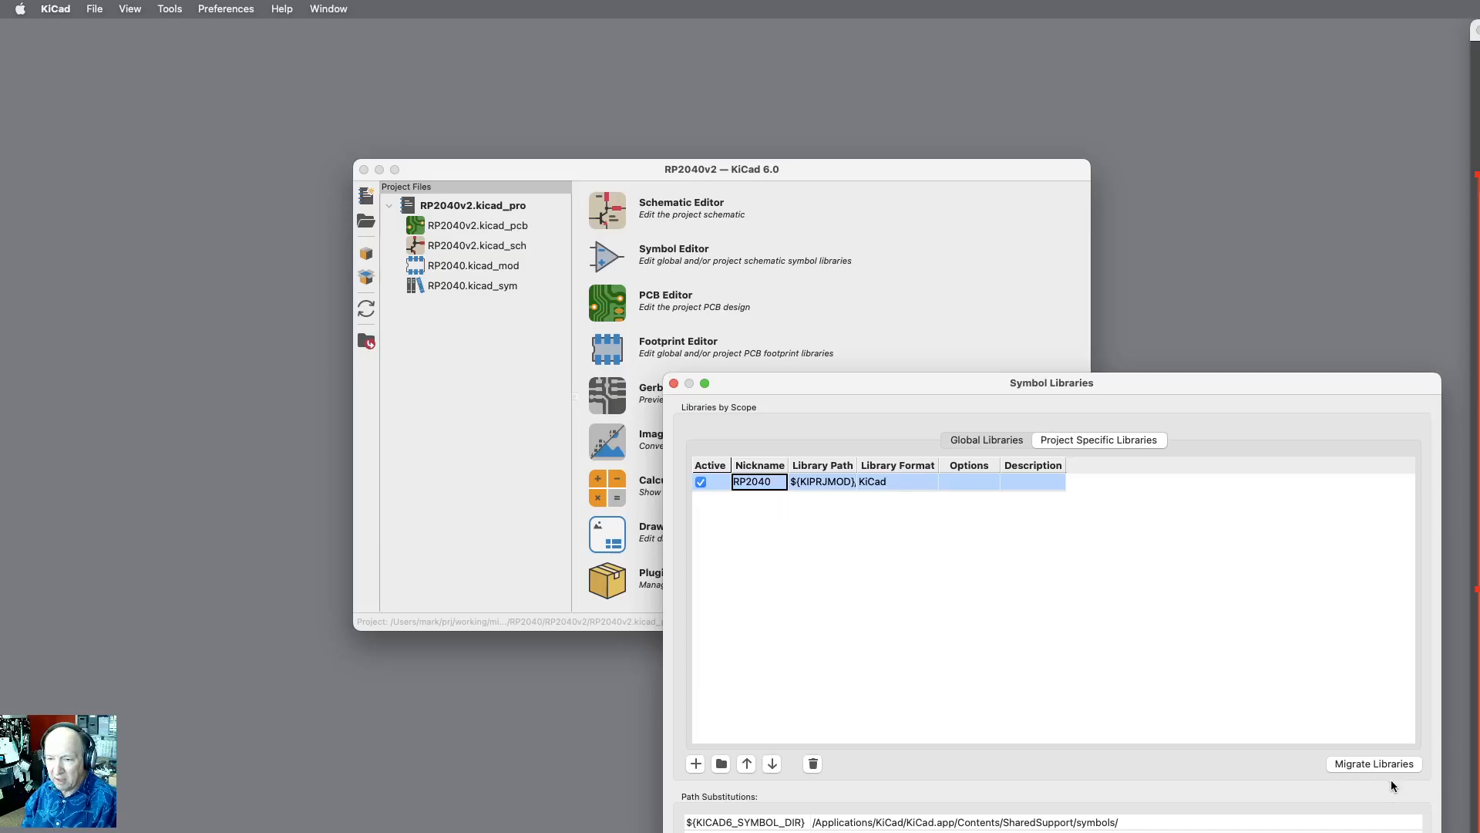
left_click(1392, 832)
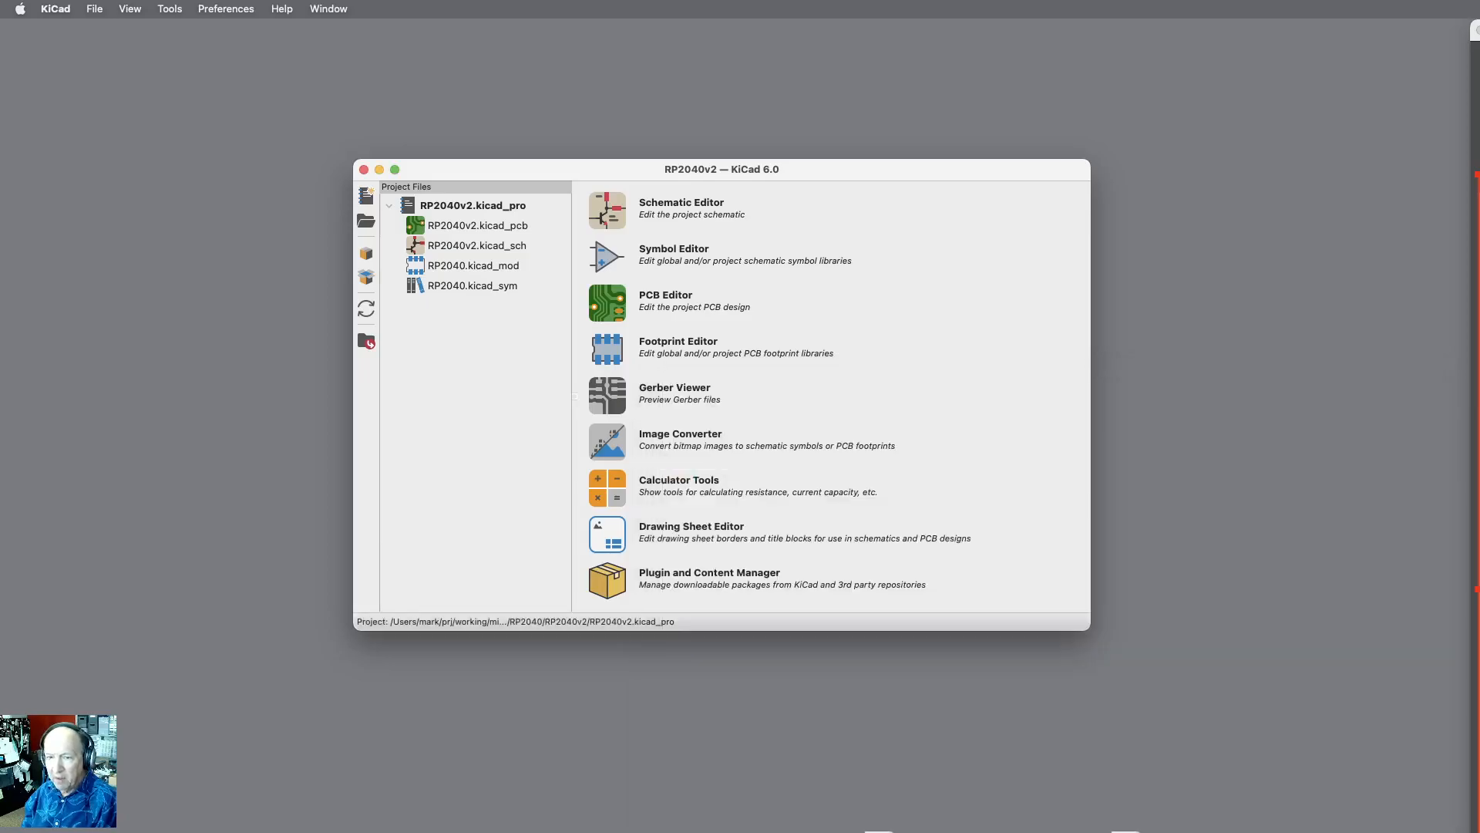
Step: Open the footprint library manager and set up the global footprint table by copying the default one
left_click(233, 11)
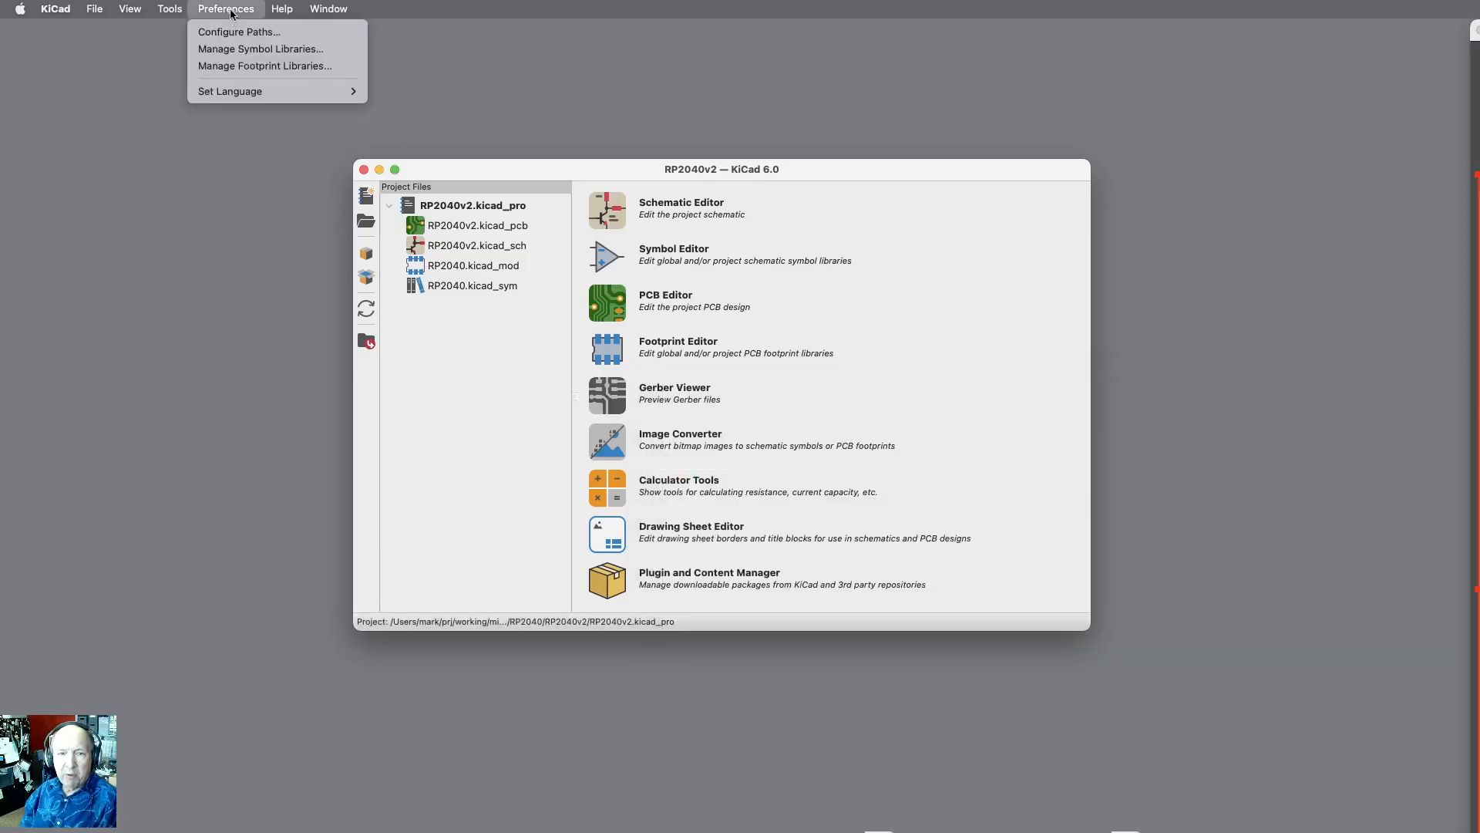
left_click(244, 66)
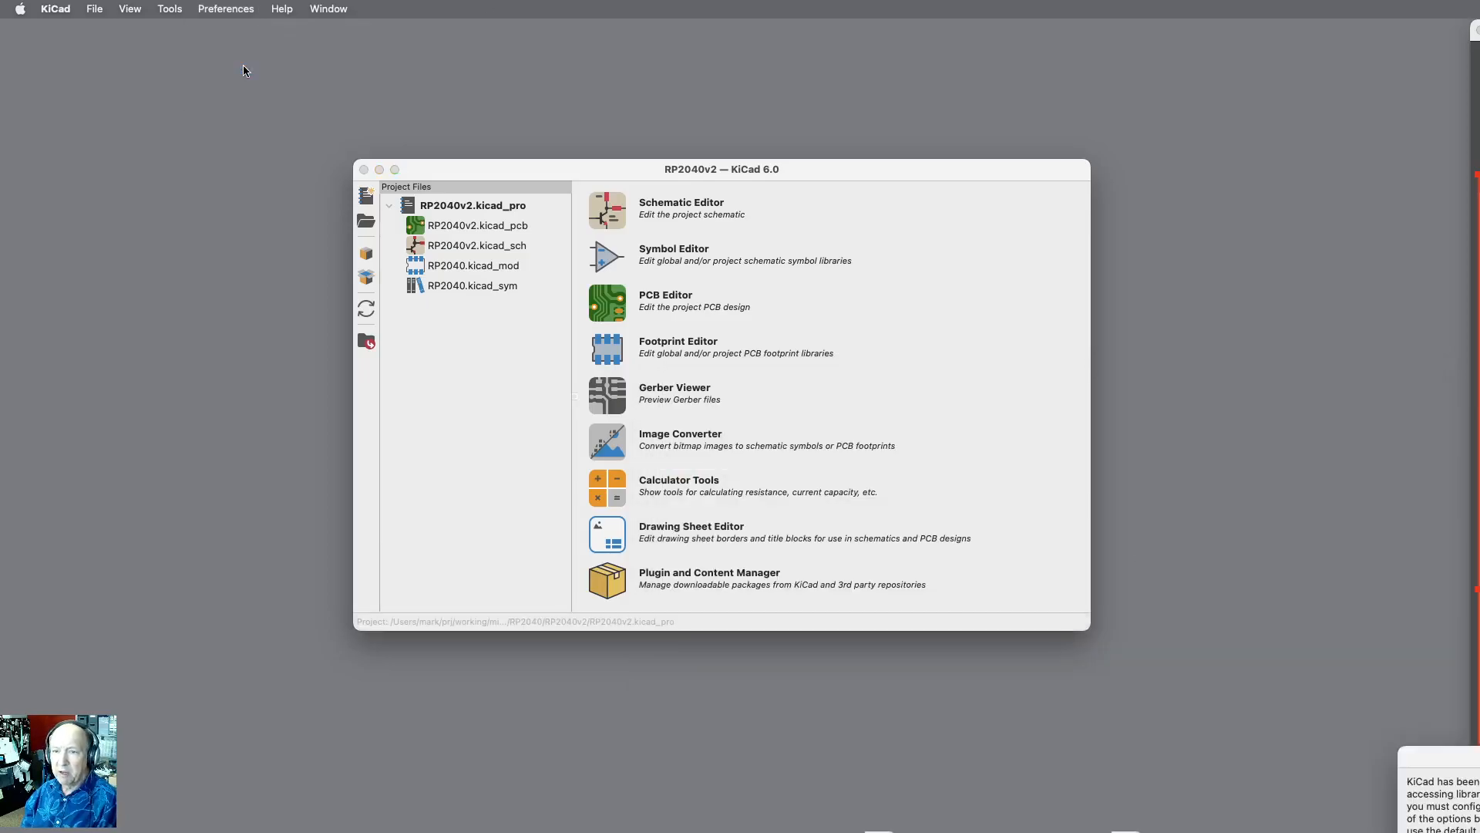
left_click_drag(1469, 764, 688, 381)
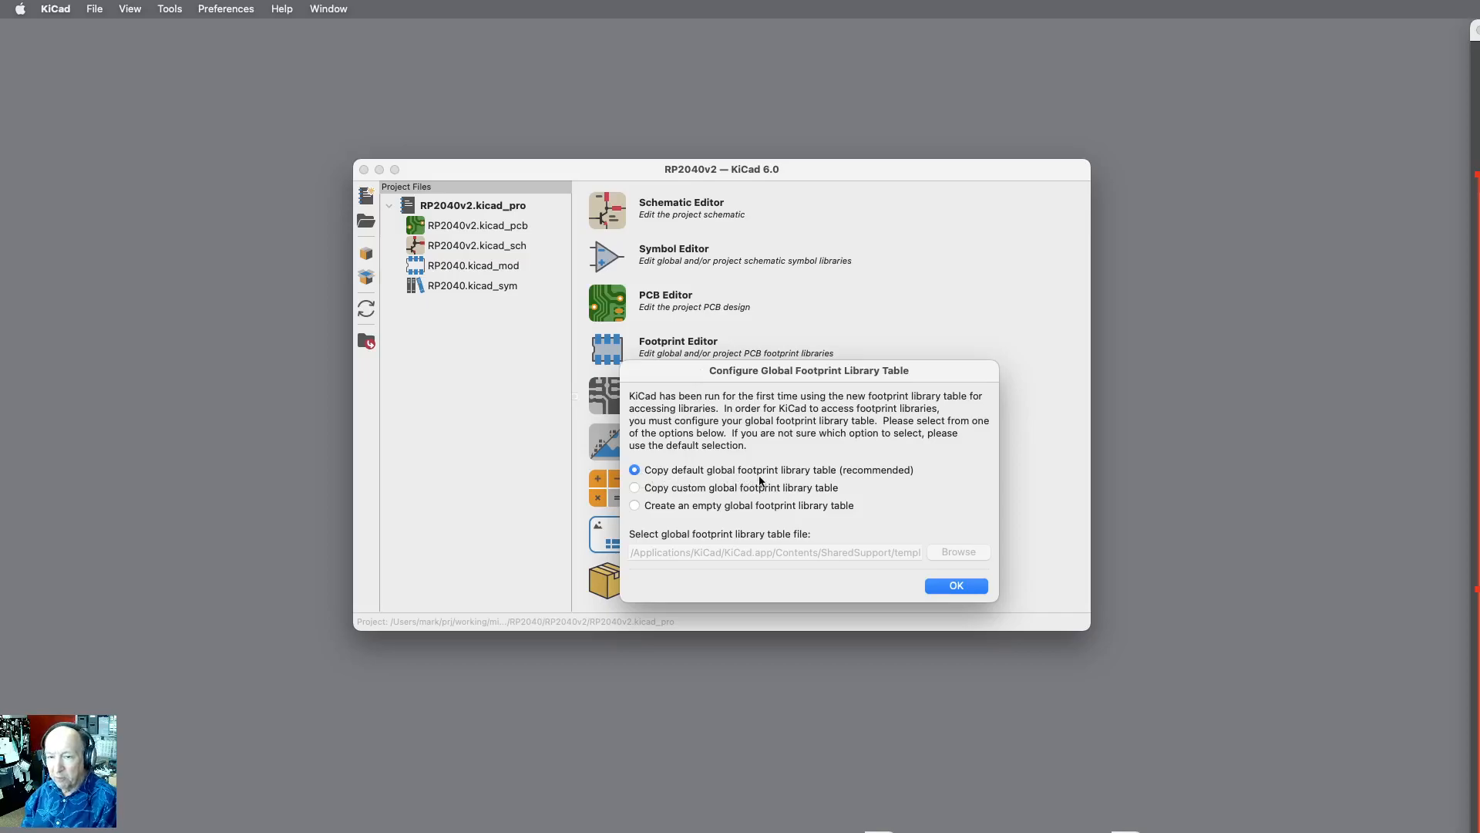
left_click(957, 586)
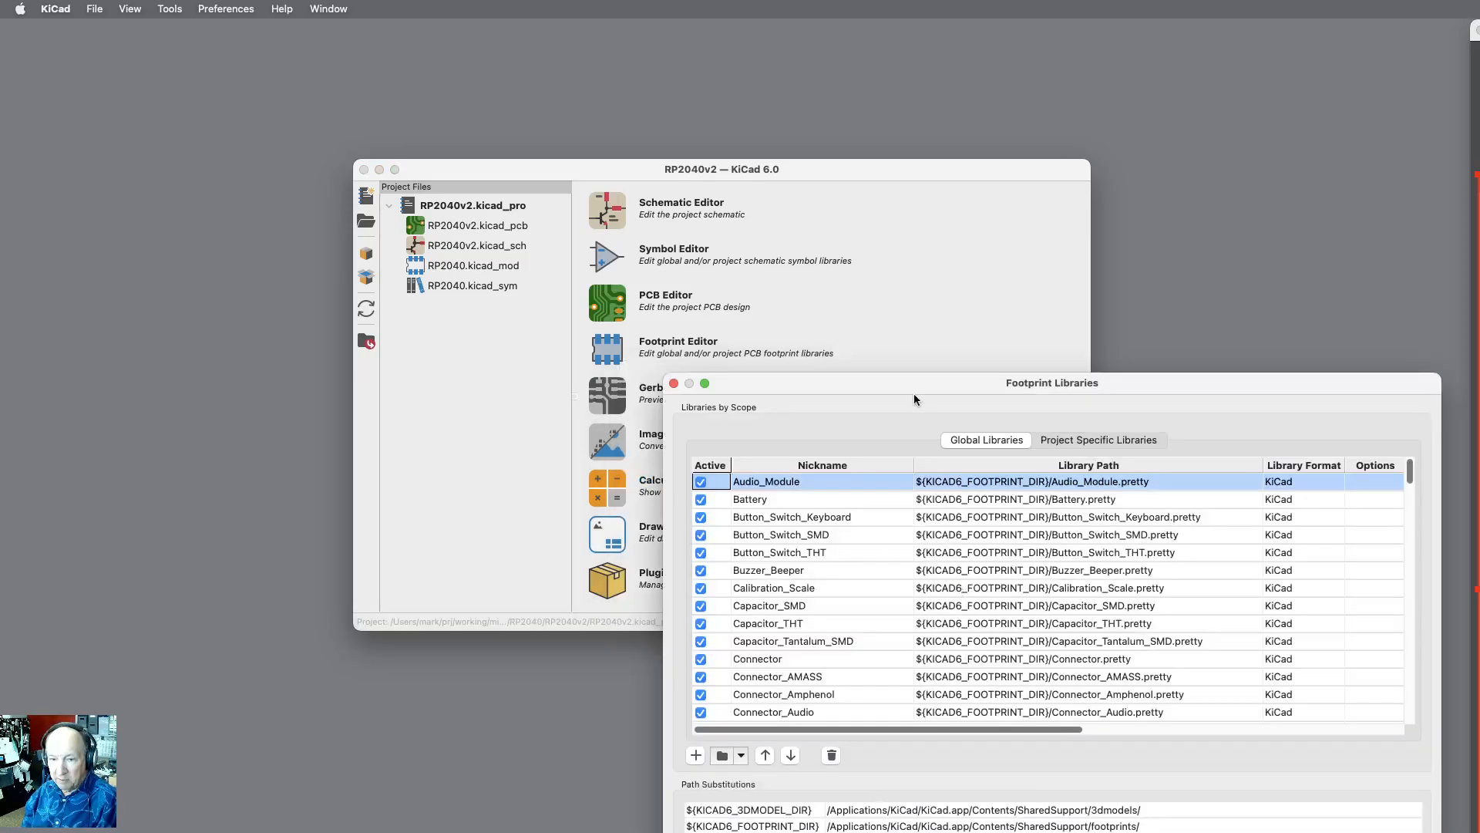
Step: Add the RP2040v2 project folder as a project-specific footprint library and confirm the library table
left_click(721, 755)
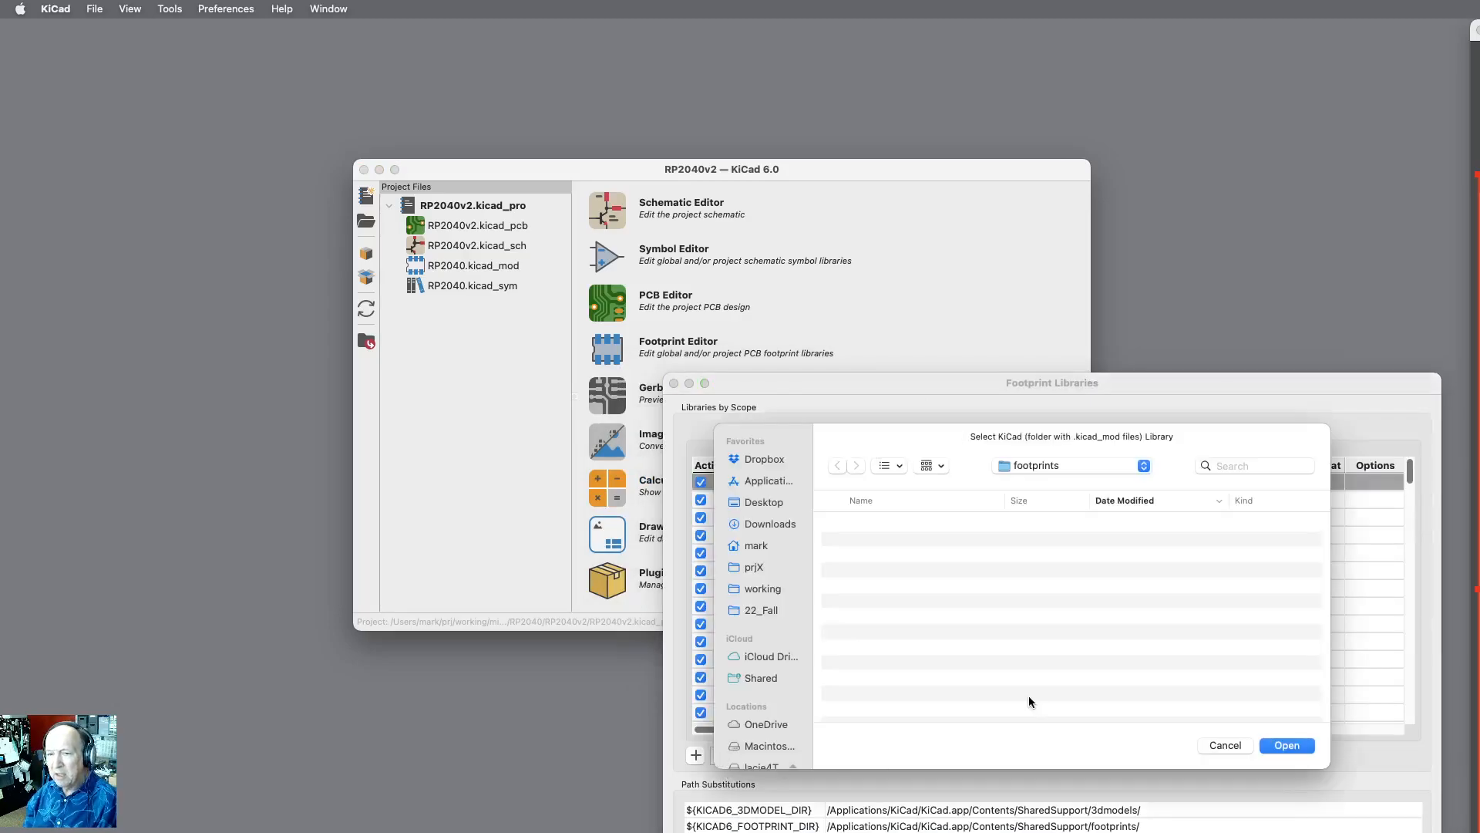
left_click(1145, 466)
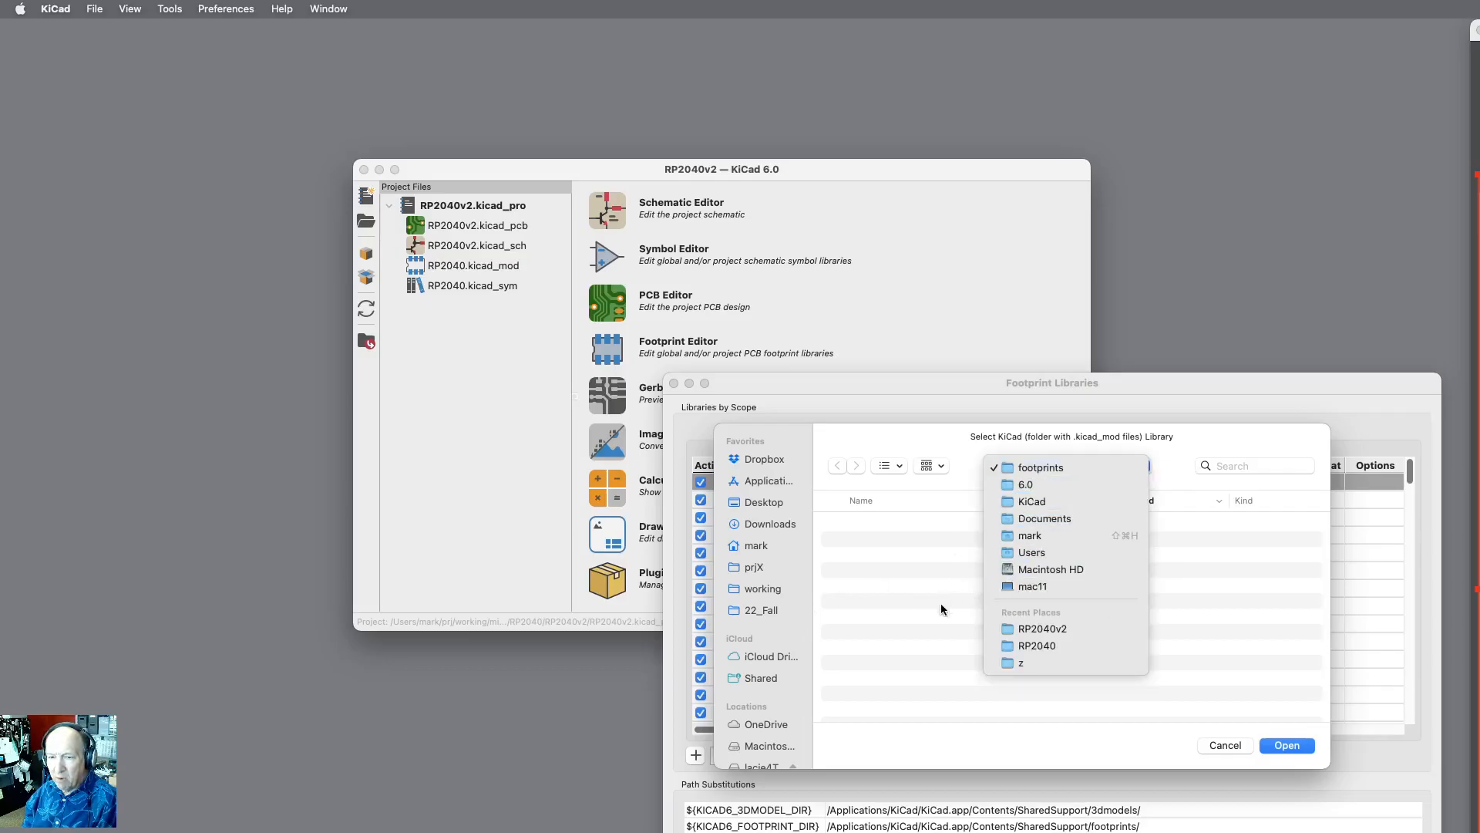
left_click(1035, 628)
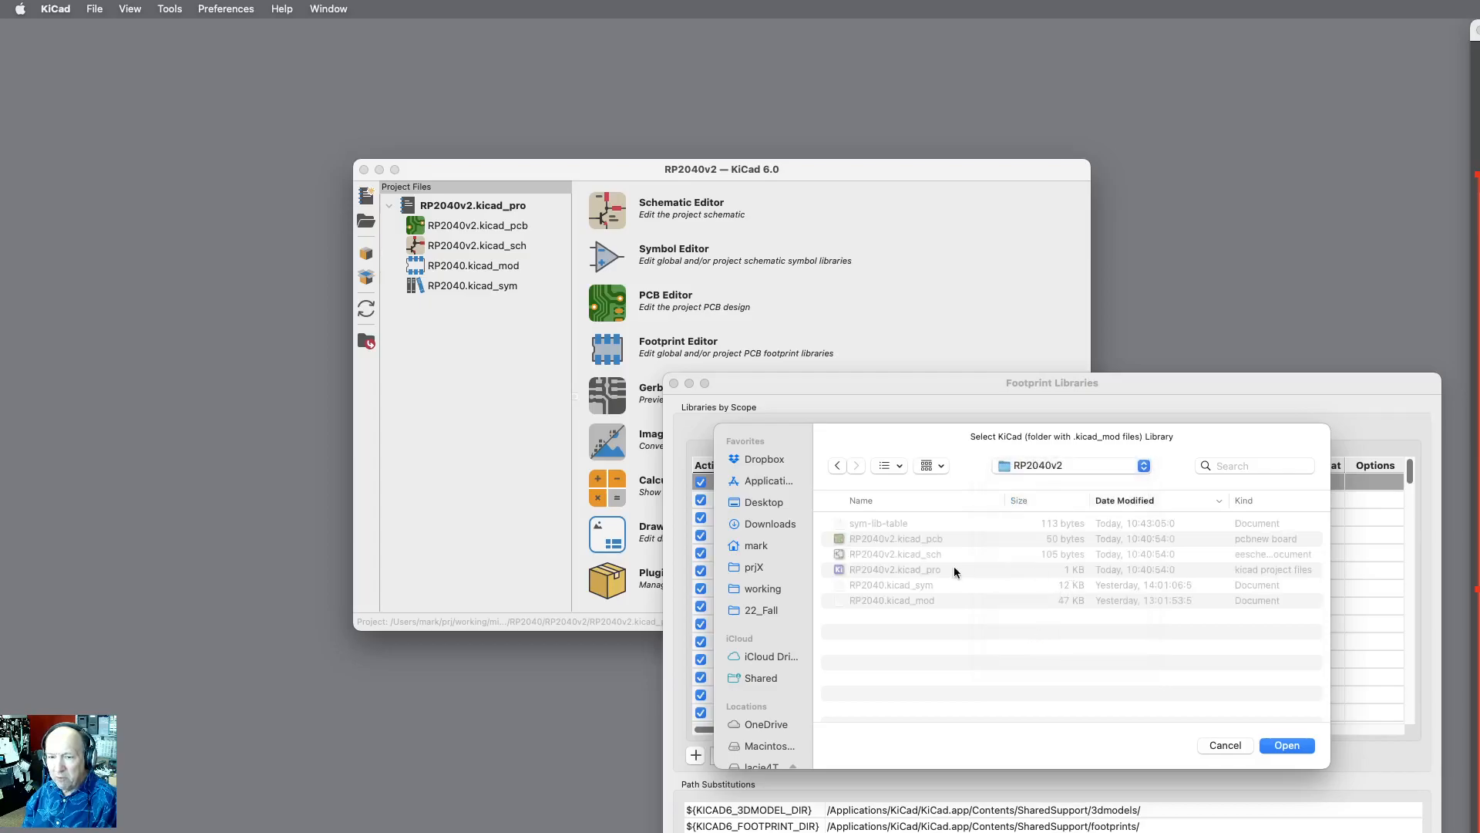
left_click(1144, 466)
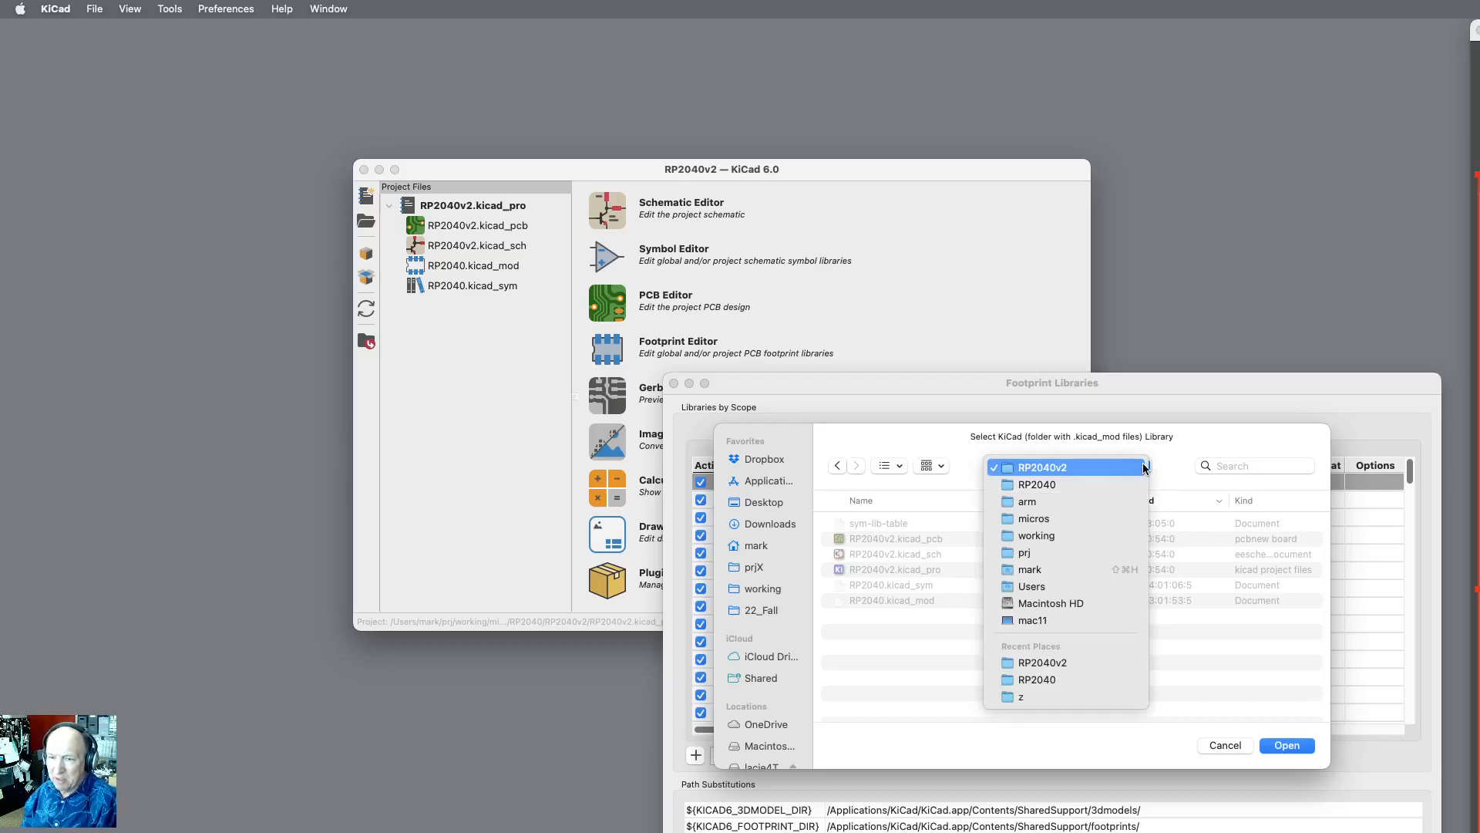
left_click(1103, 486)
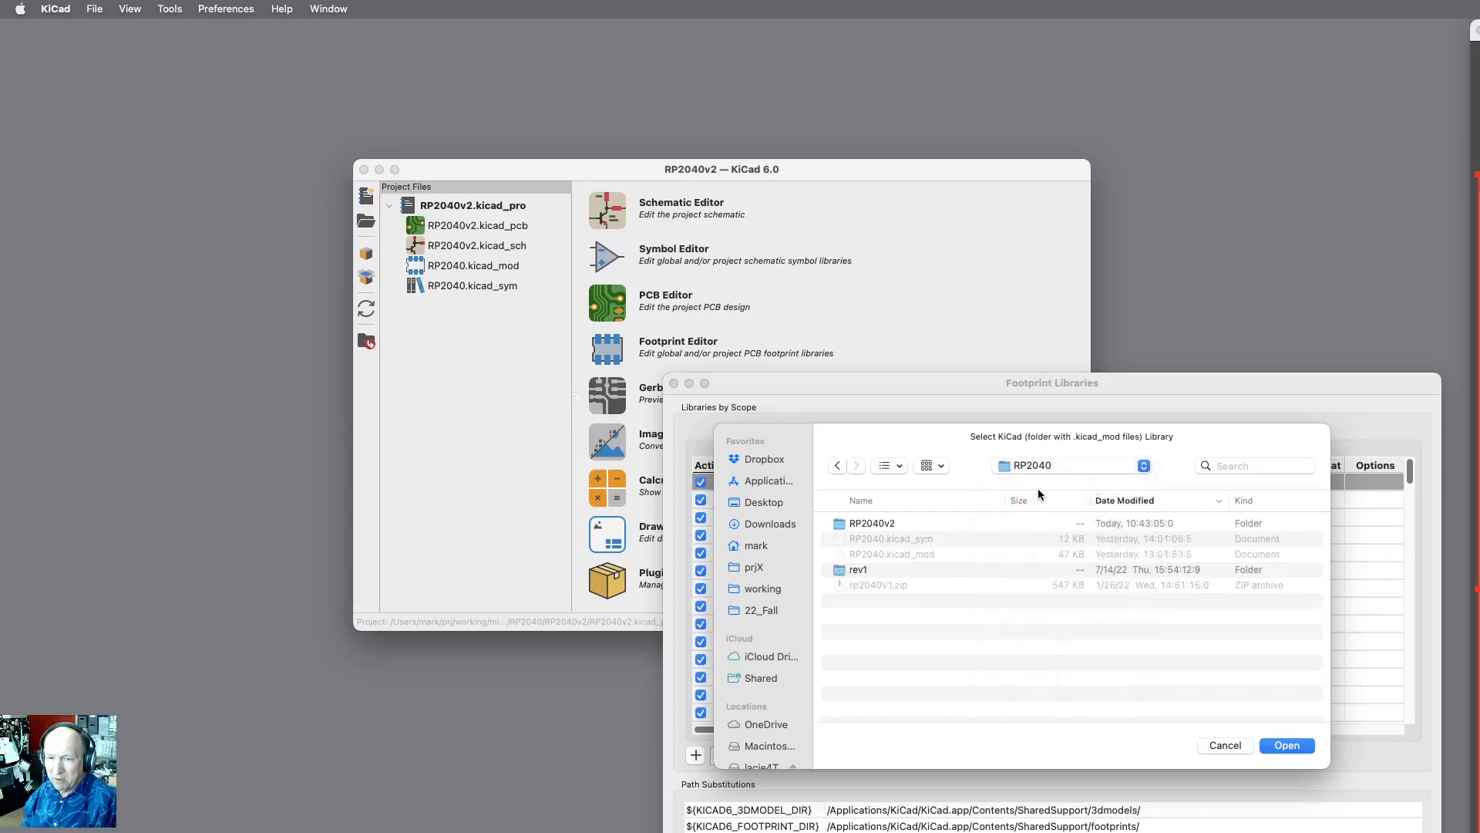
left_click(879, 524)
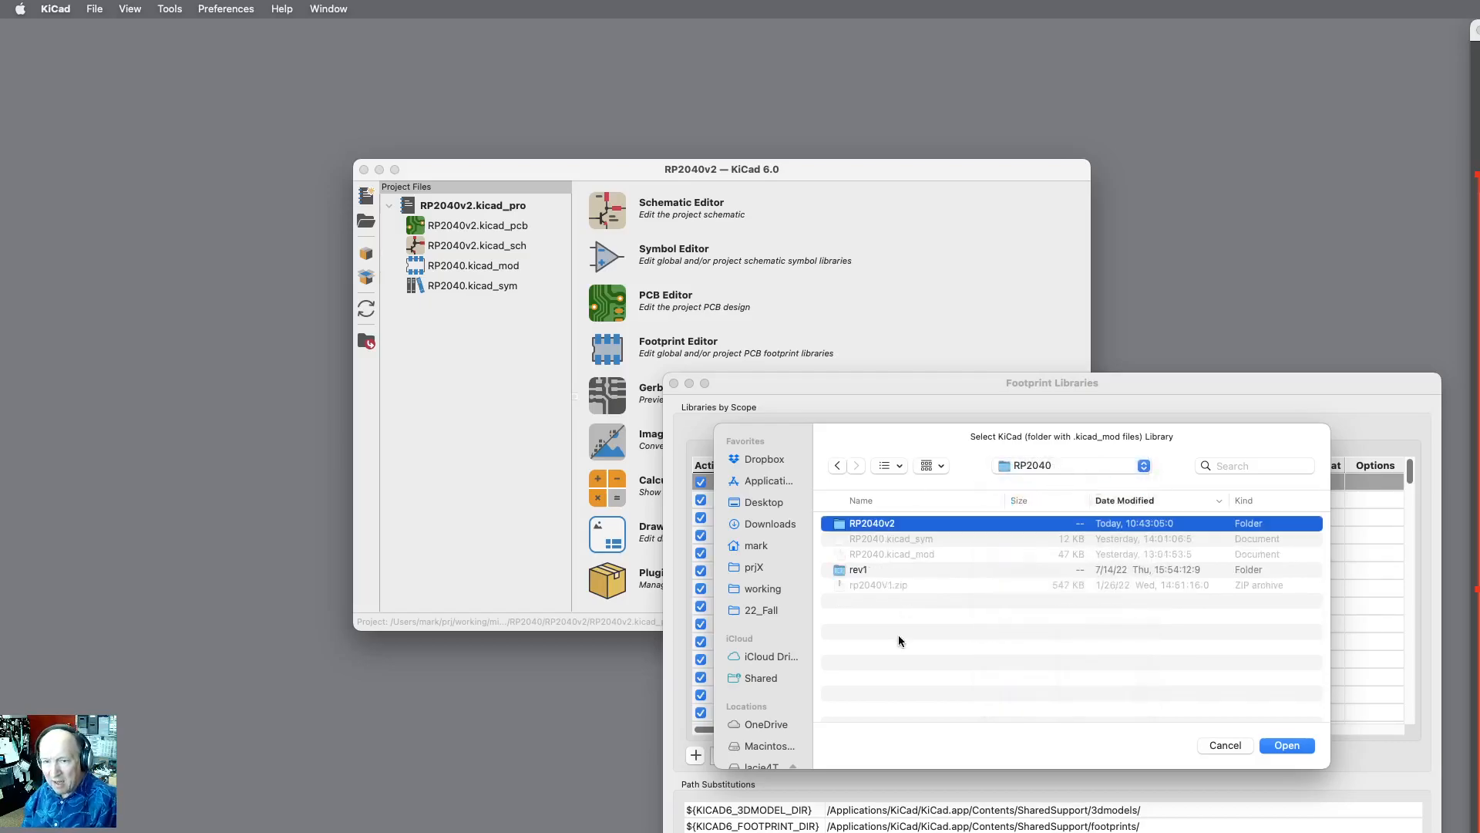
double_click(941, 523)
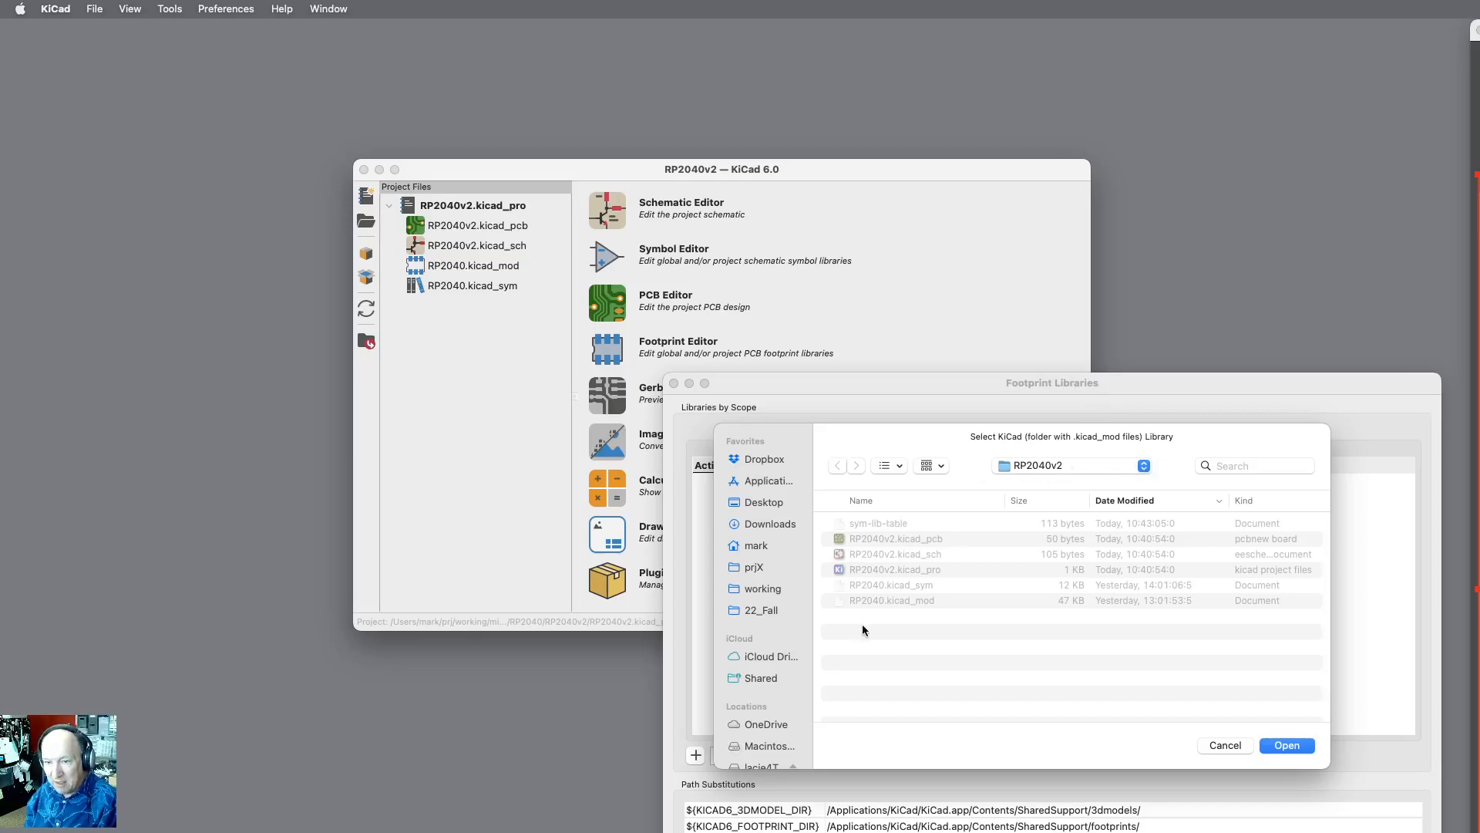
left_click(1287, 745)
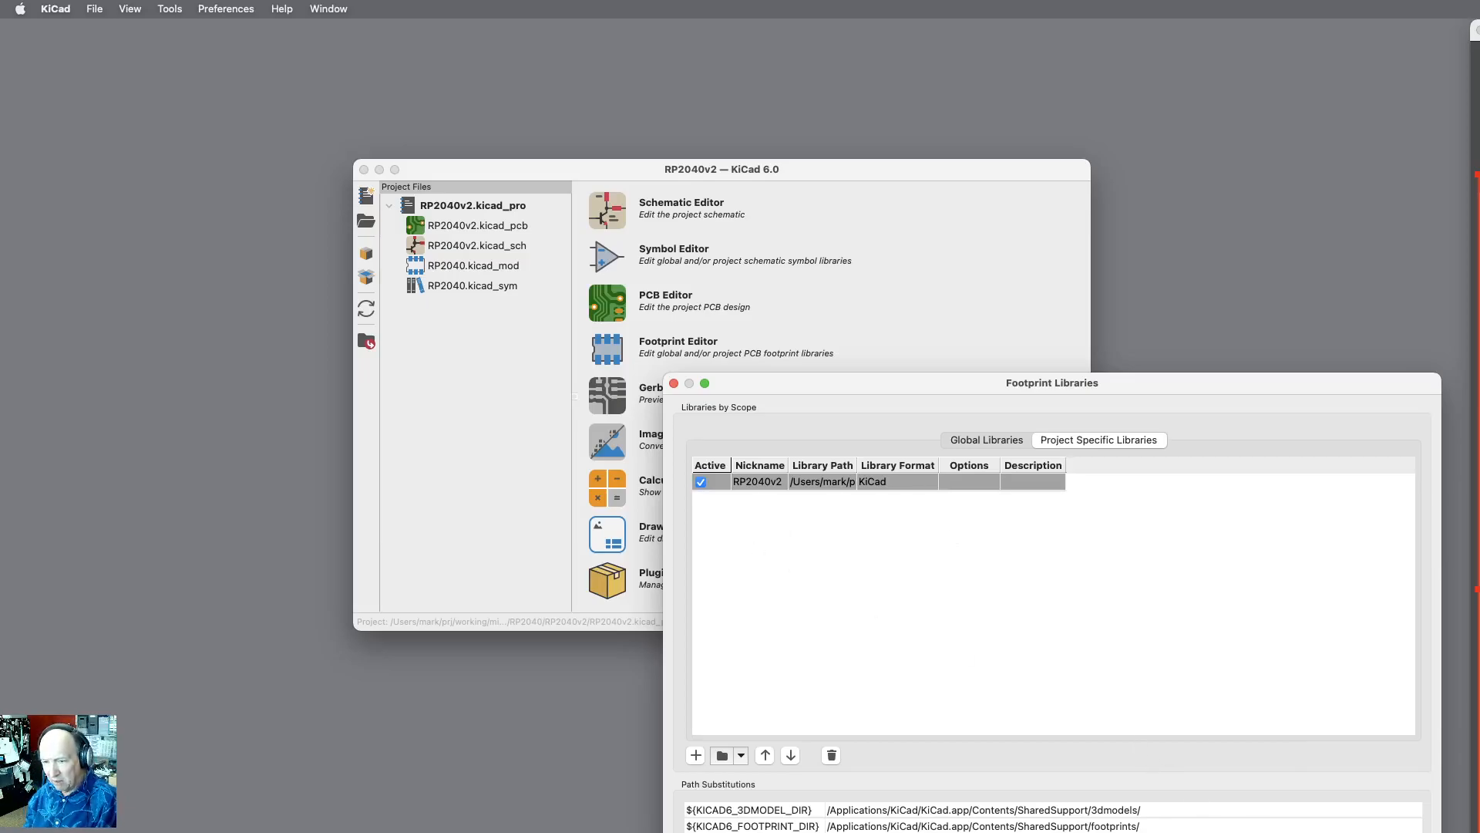
key("Return")
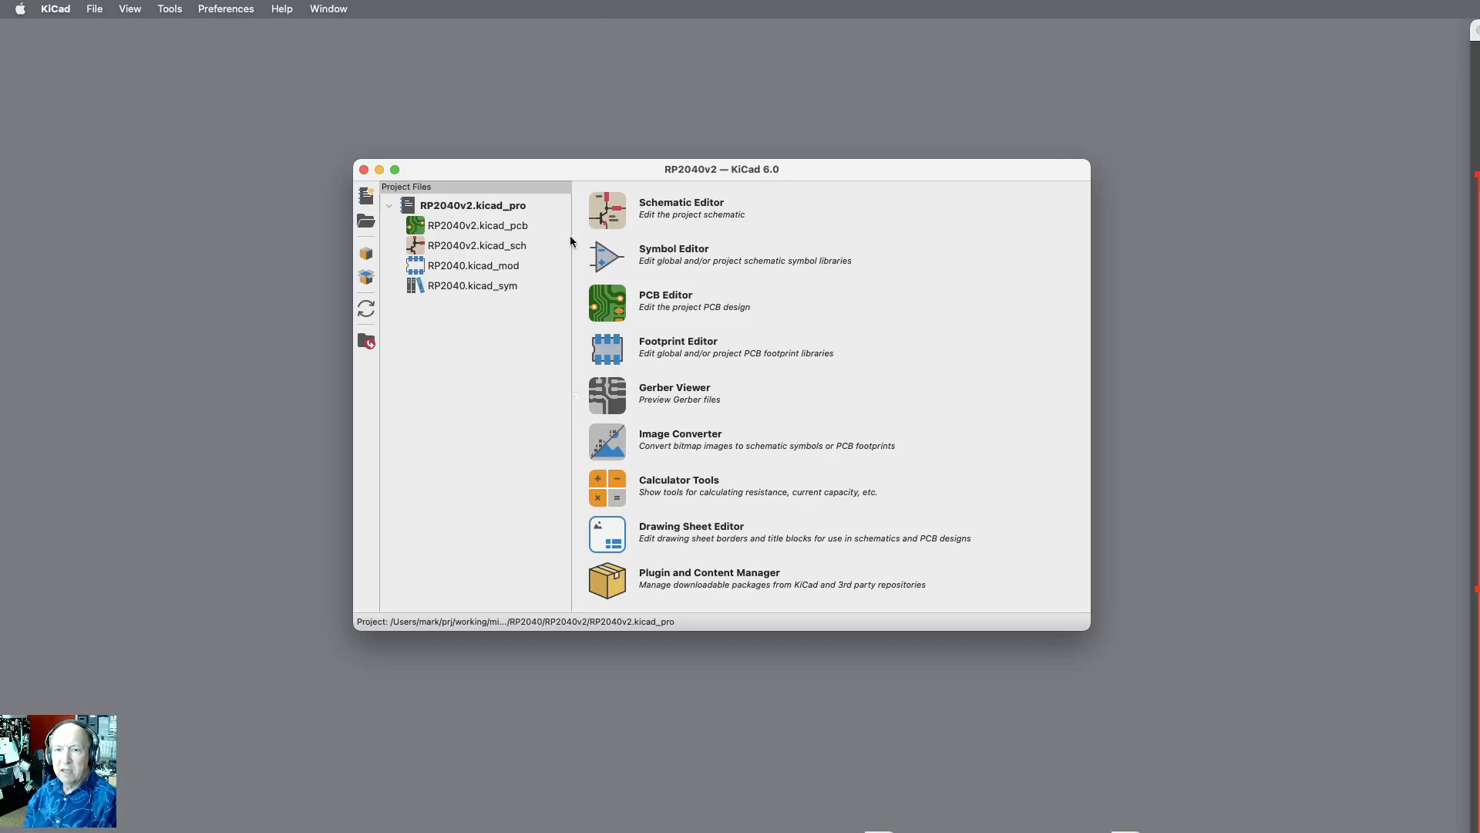
Step: Open the project schematic and place the RP2040 symbol from the RP2040 library near the middle of the sheet
left_click(608, 211)
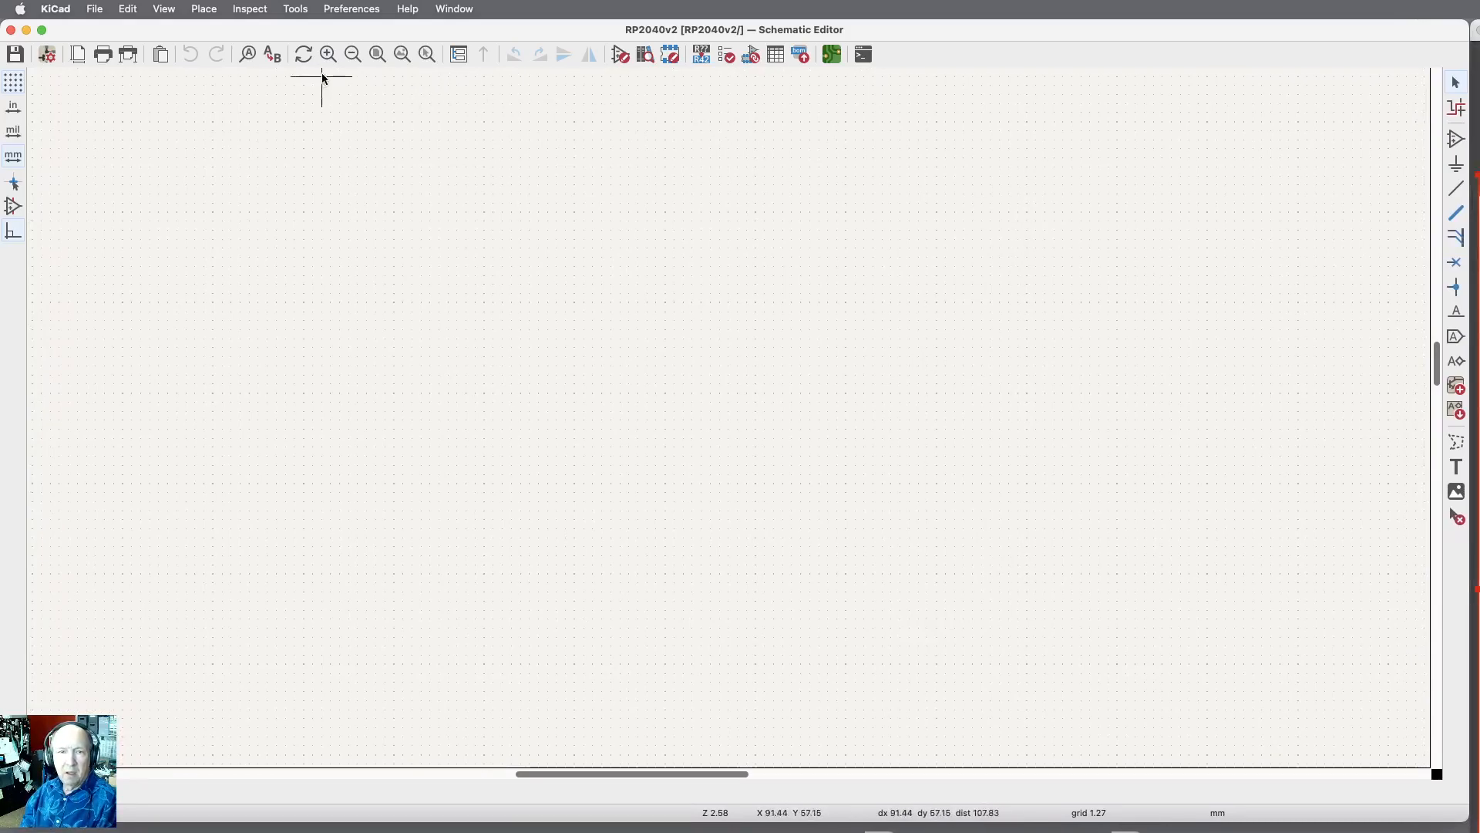
left_click(377, 54)
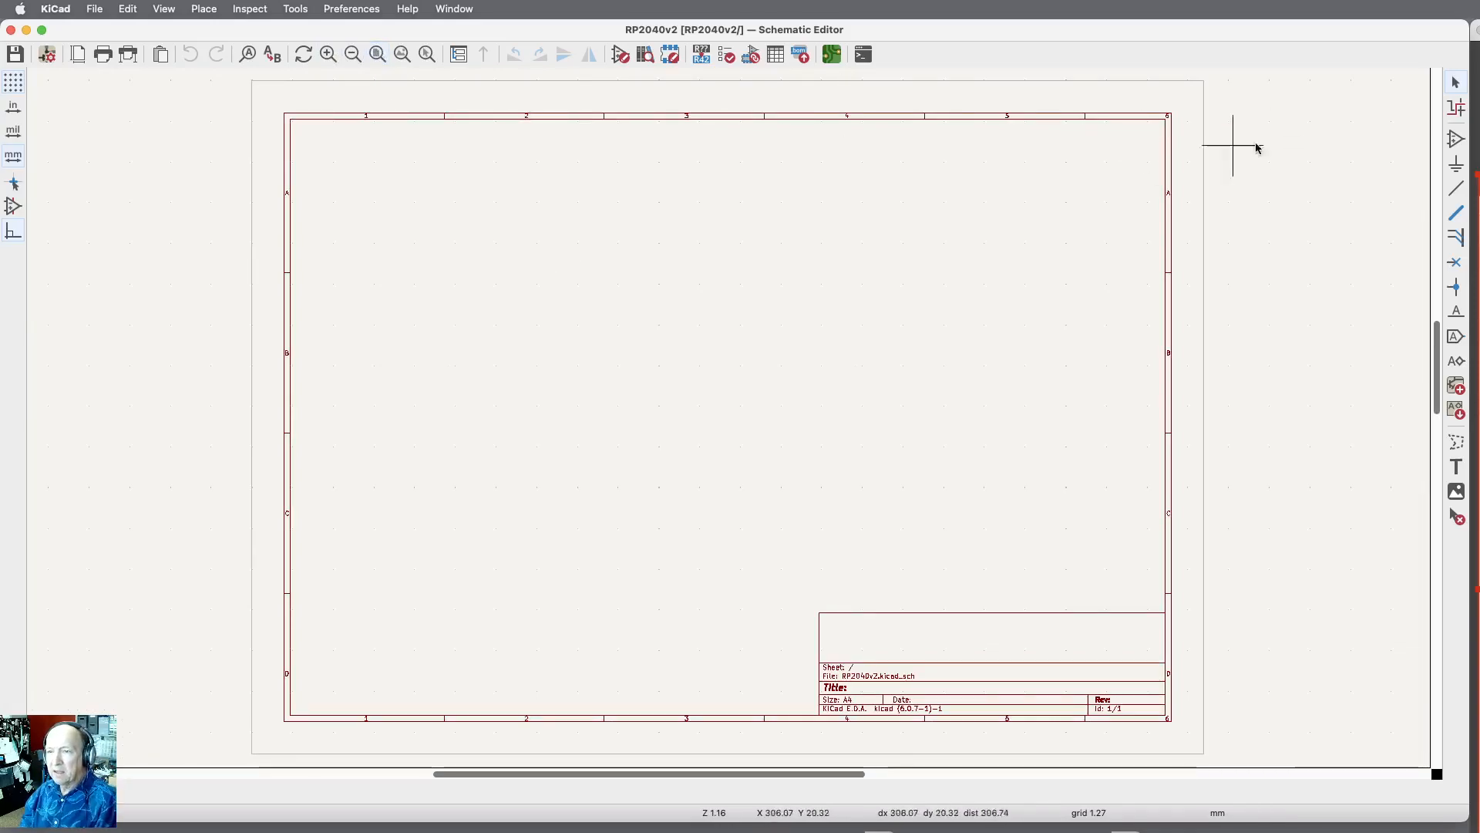
left_click(1456, 139)
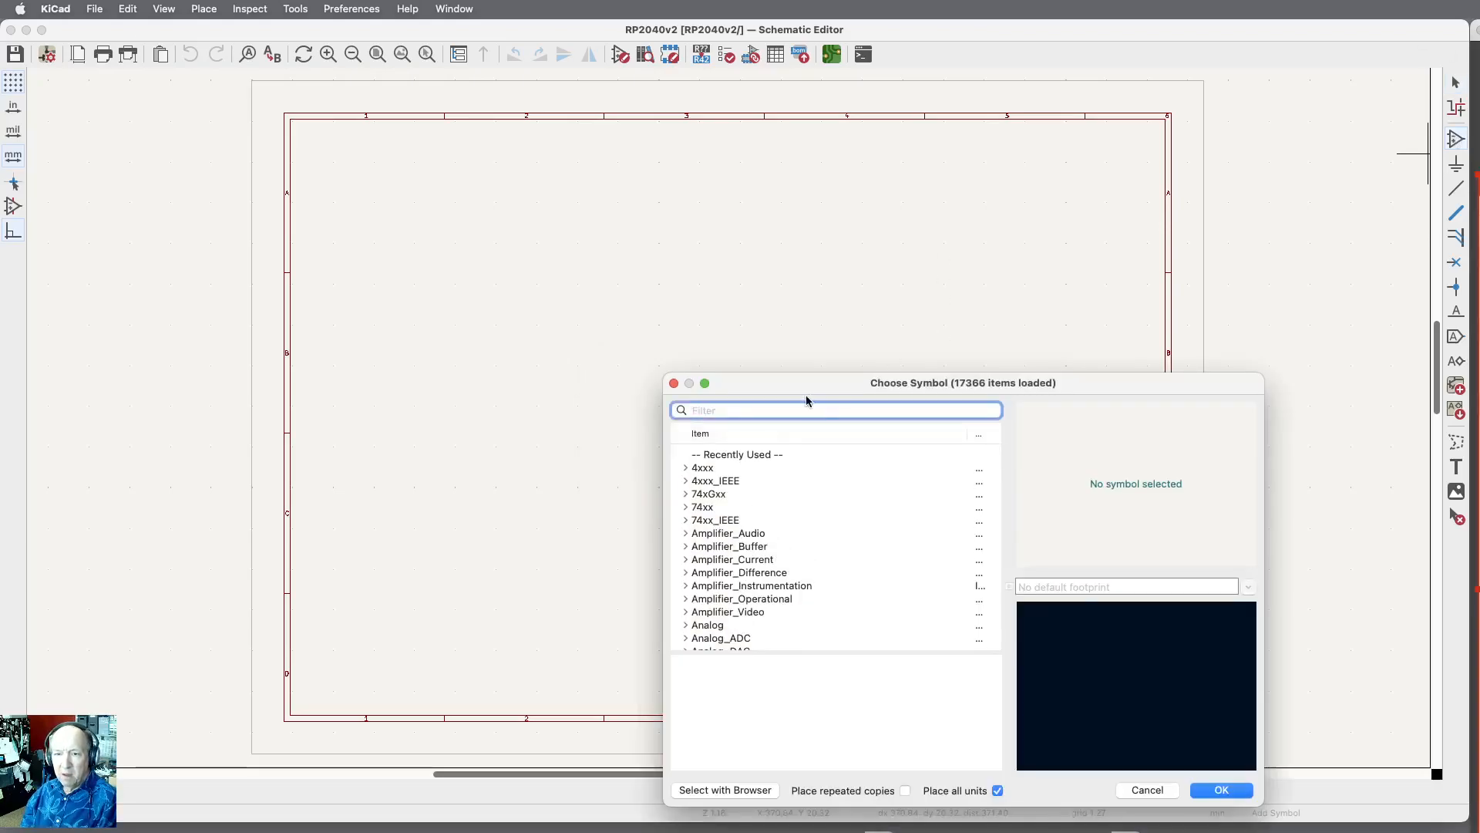
left_click_drag(806, 385, 484, 198)
scroll(424, 340, "down", 10)
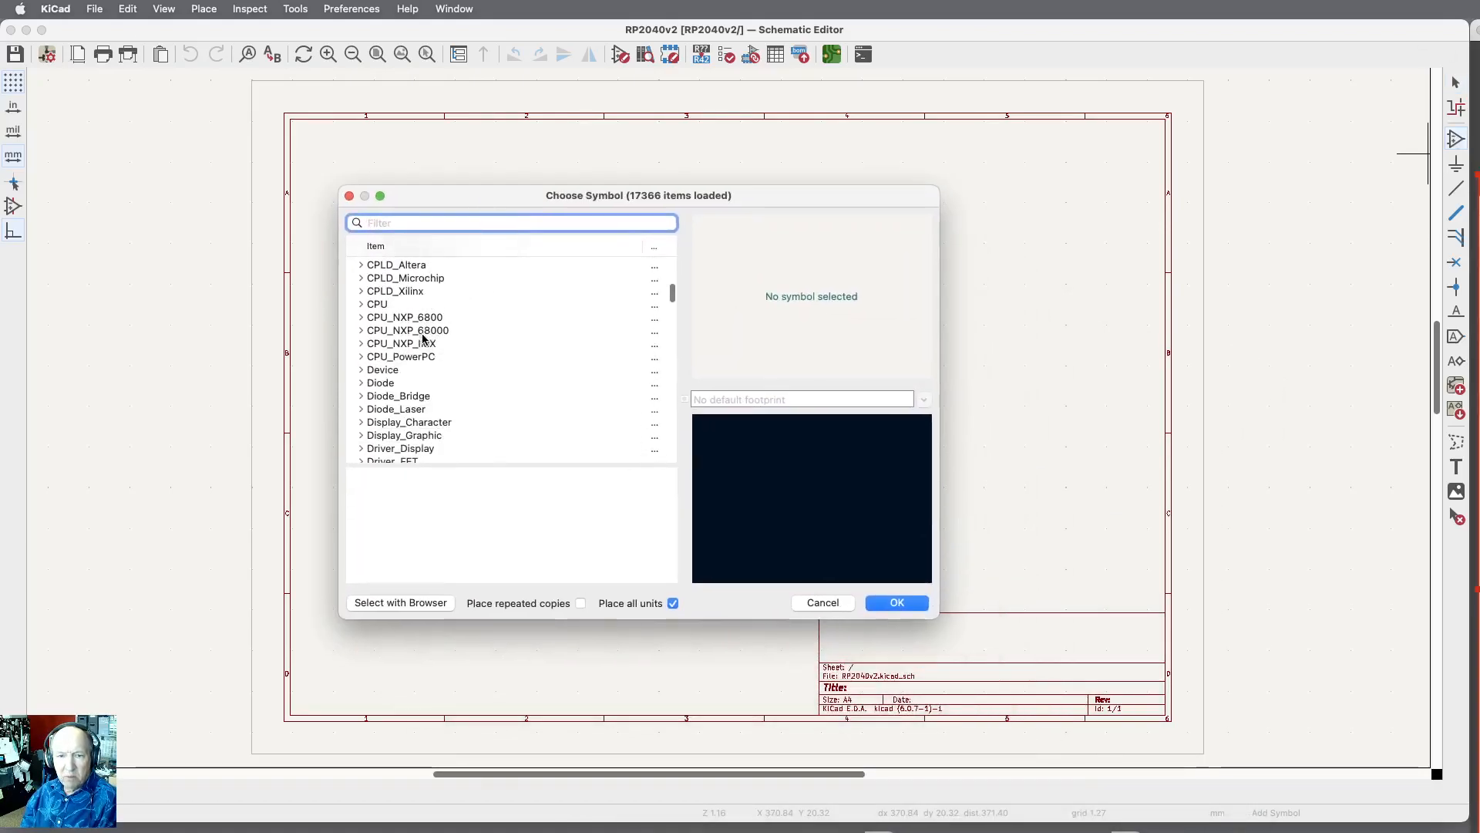
scroll(423, 339, "down", 15)
left_click(361, 322)
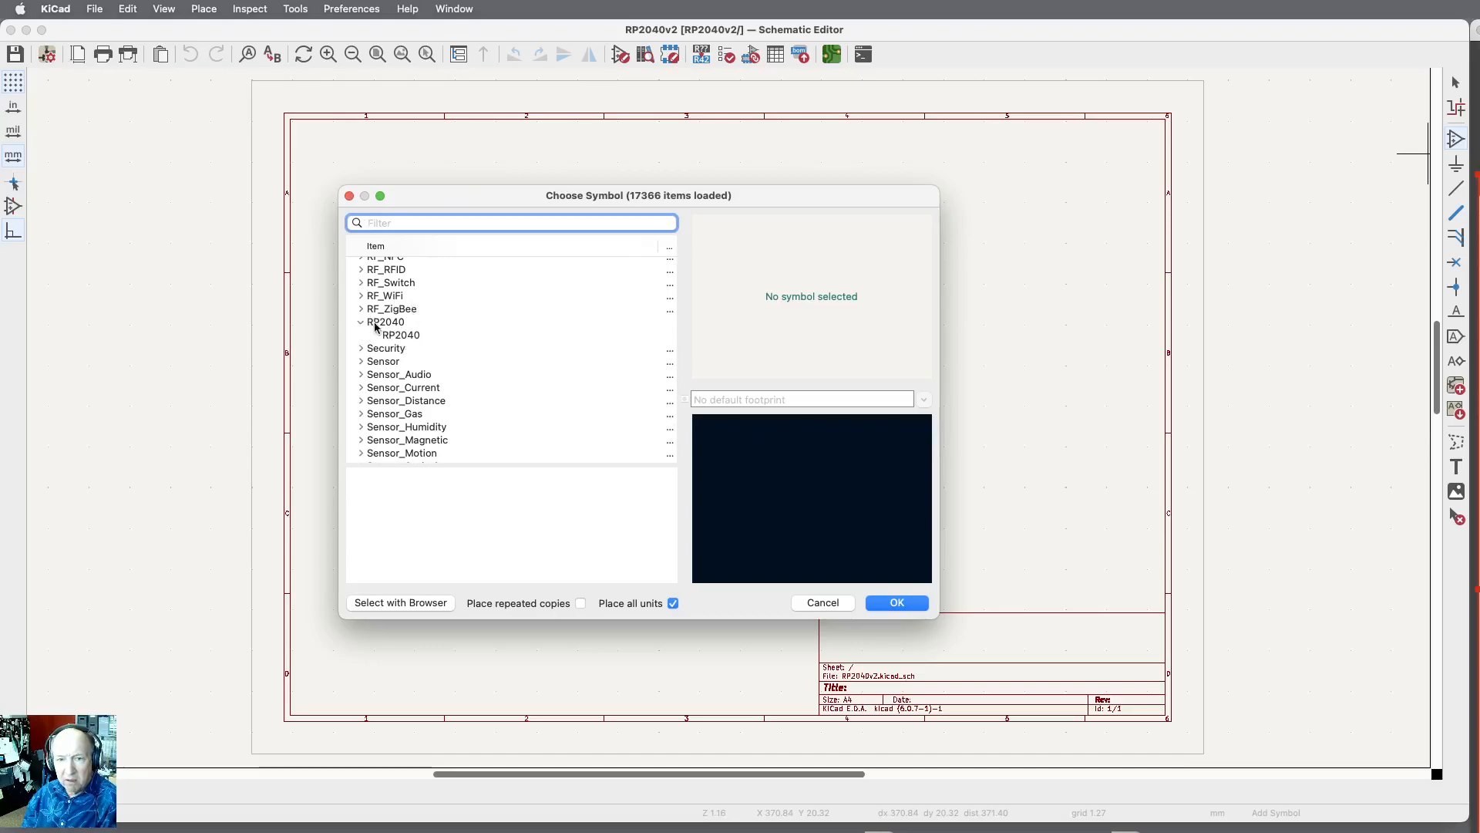
left_click(387, 335)
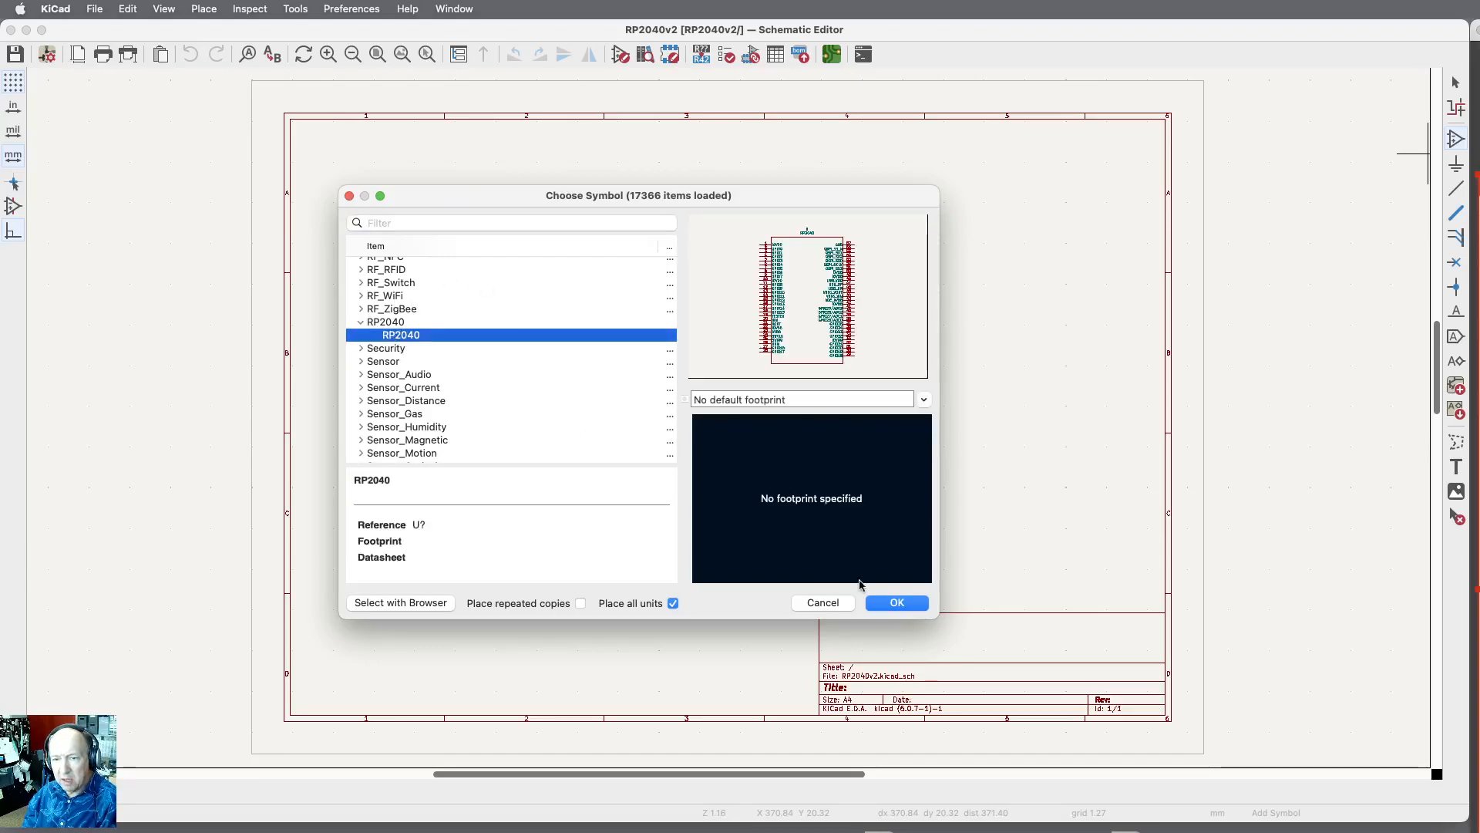
left_click(890, 601)
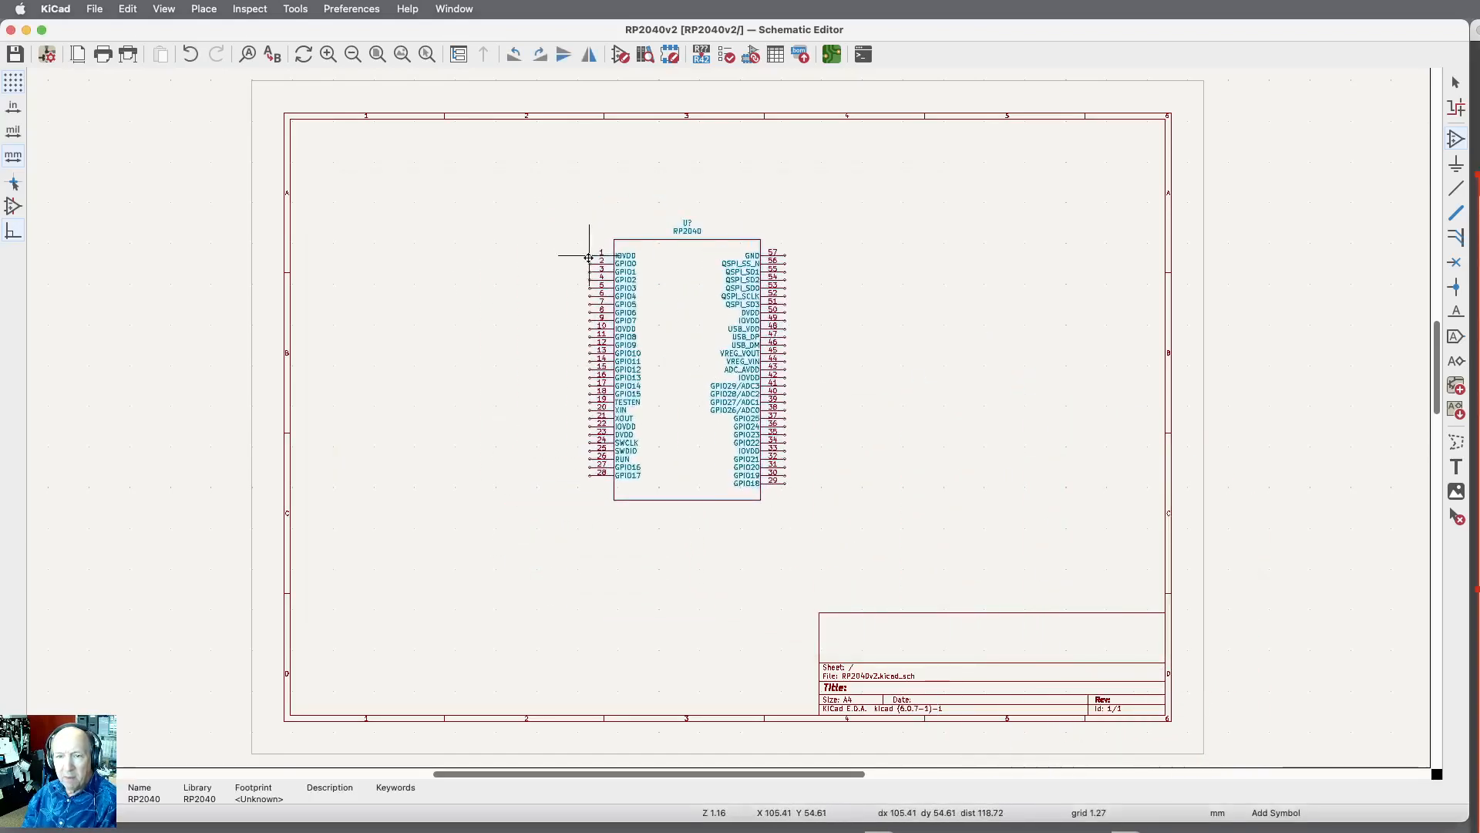
left_click(607, 477)
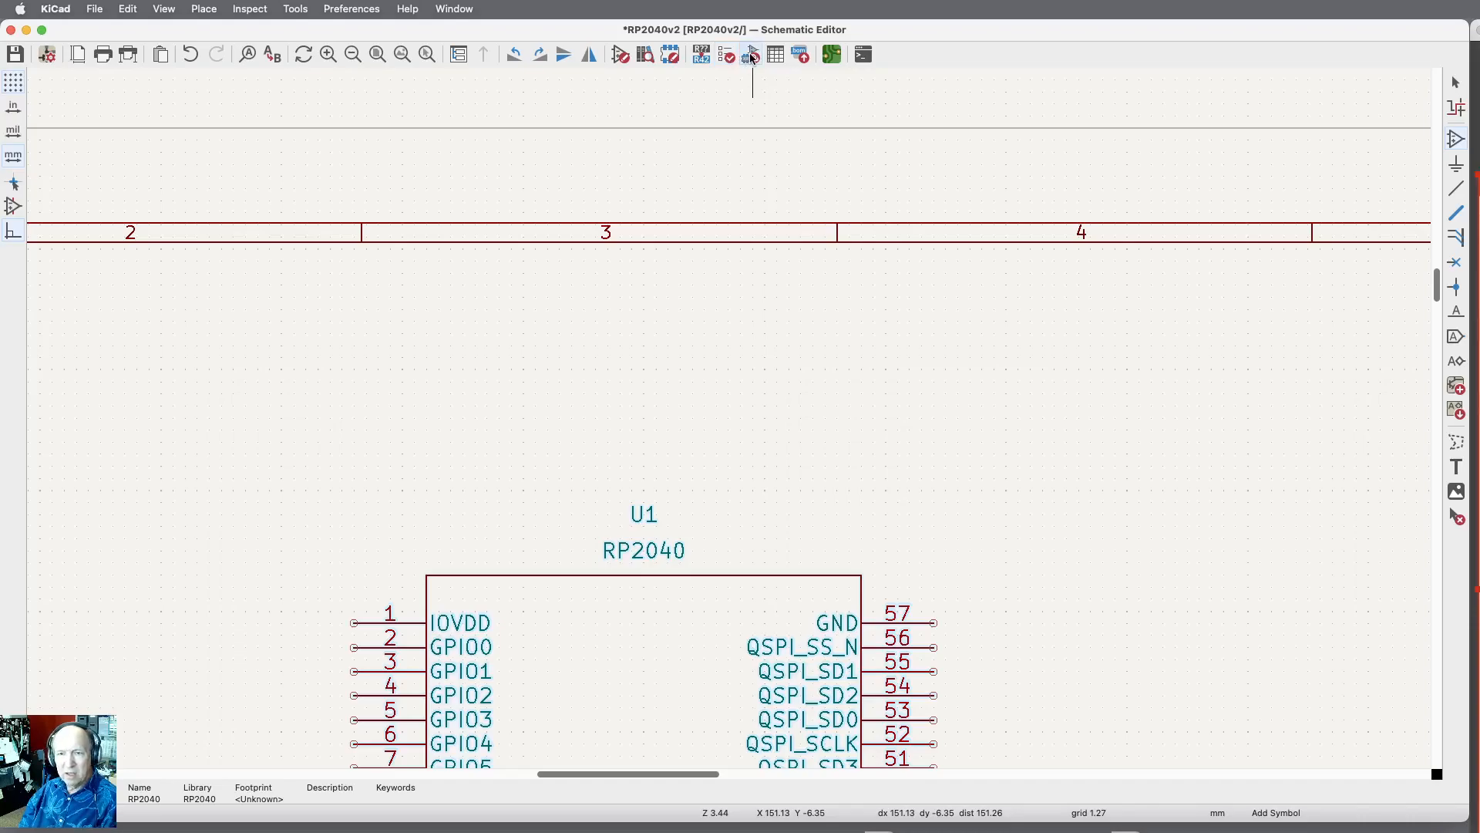
Step: Assign the RP2040v2:RP2040 footprint to symbol U1 and save the schematic
left_click(752, 57)
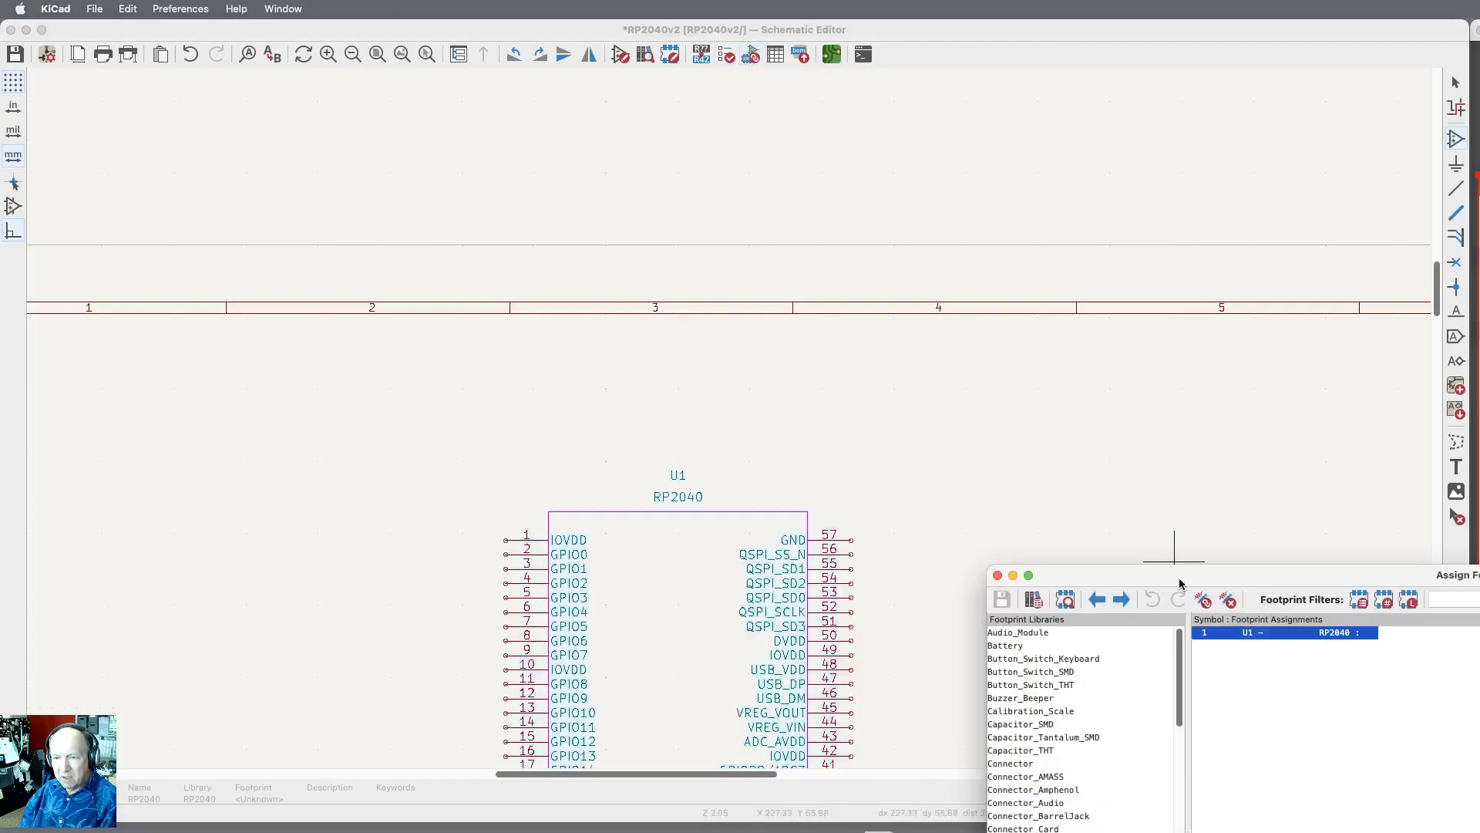
left_click_drag(1180, 583, 477, 117)
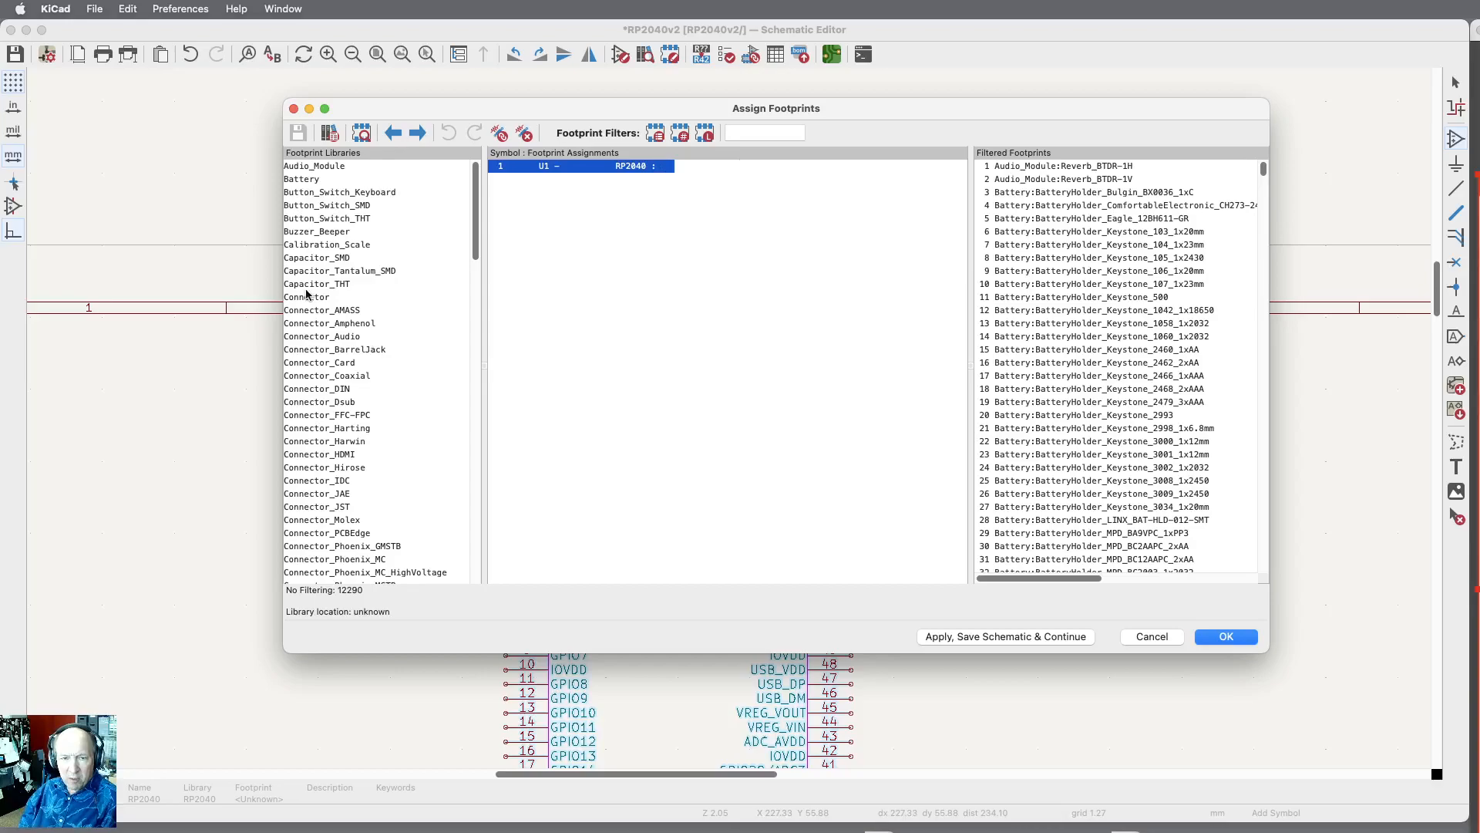
scroll(309, 292, "down", 15)
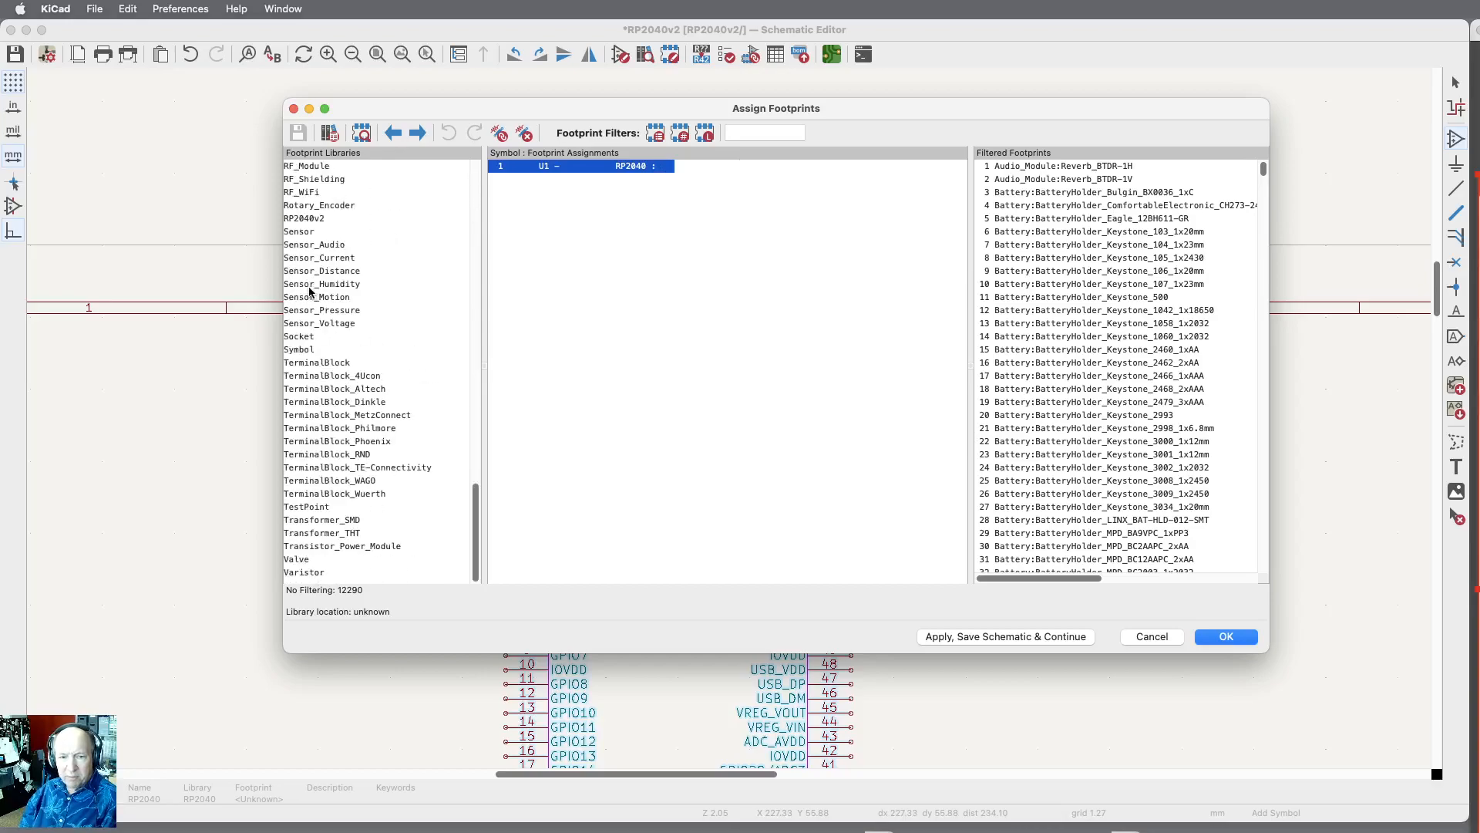
scroll(310, 292, "up", 11)
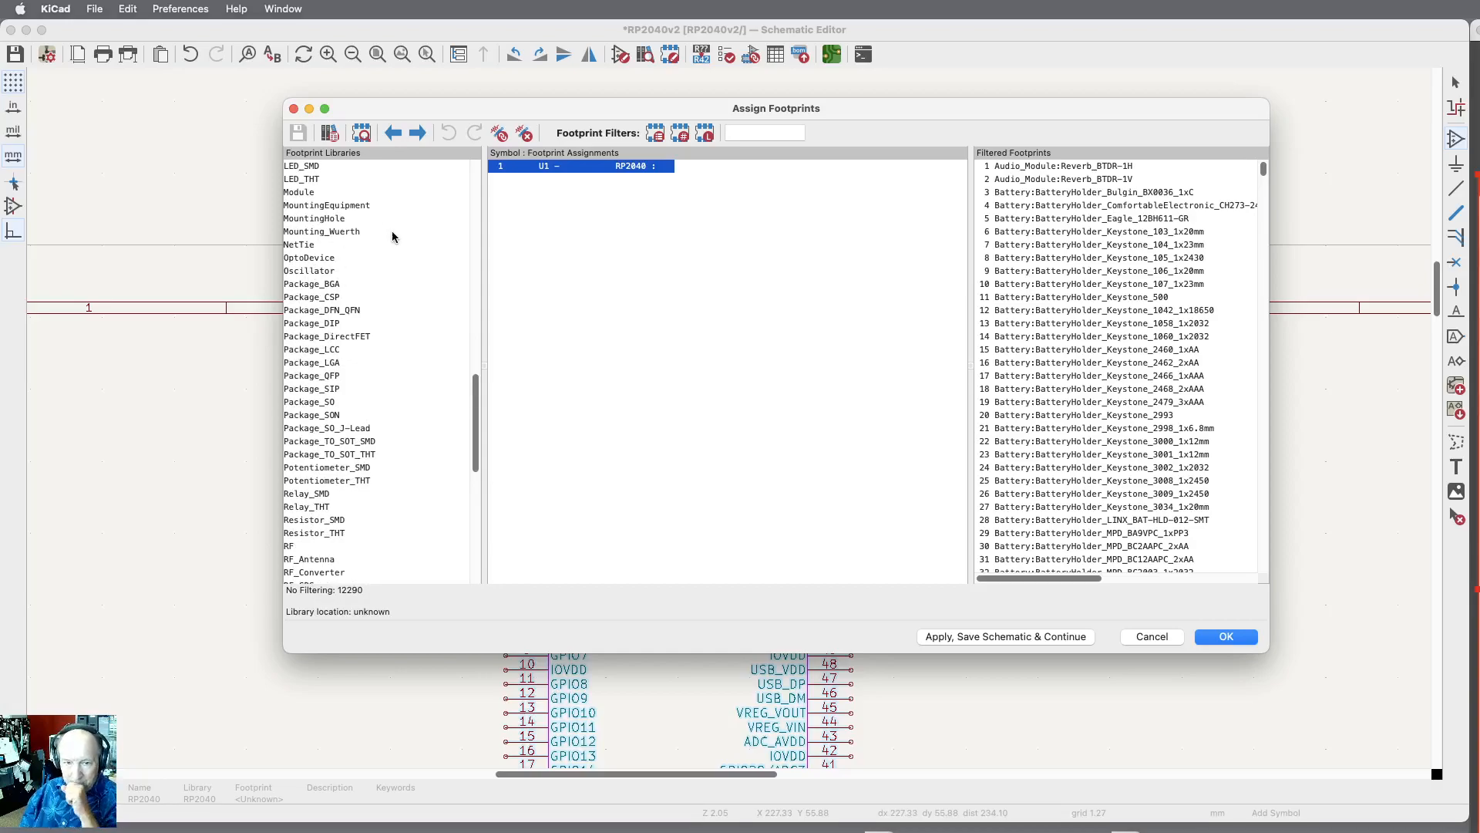
scroll(404, 264, "down", 3)
scroll(404, 263, "down", 3)
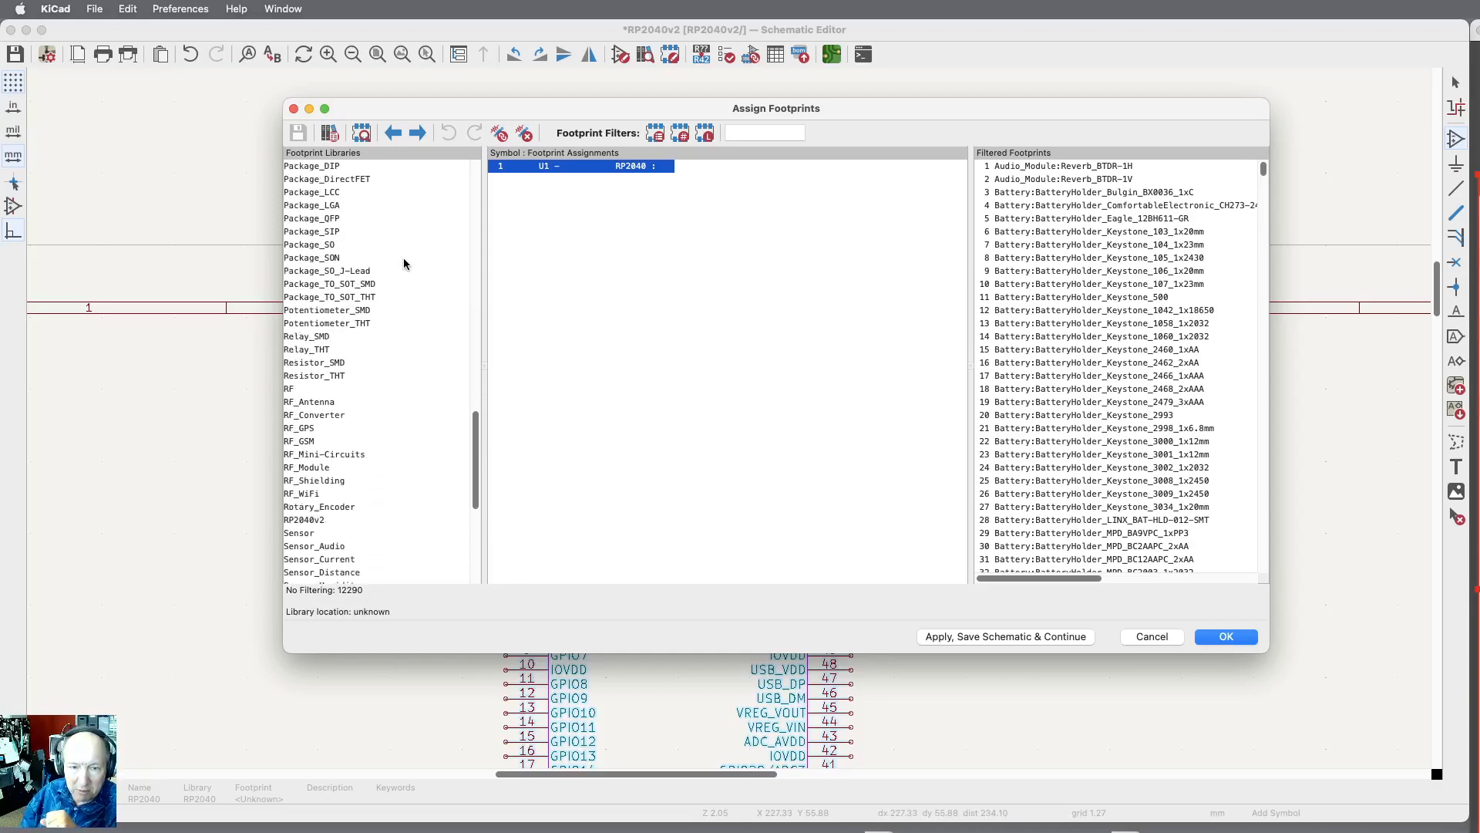
left_click(294, 522)
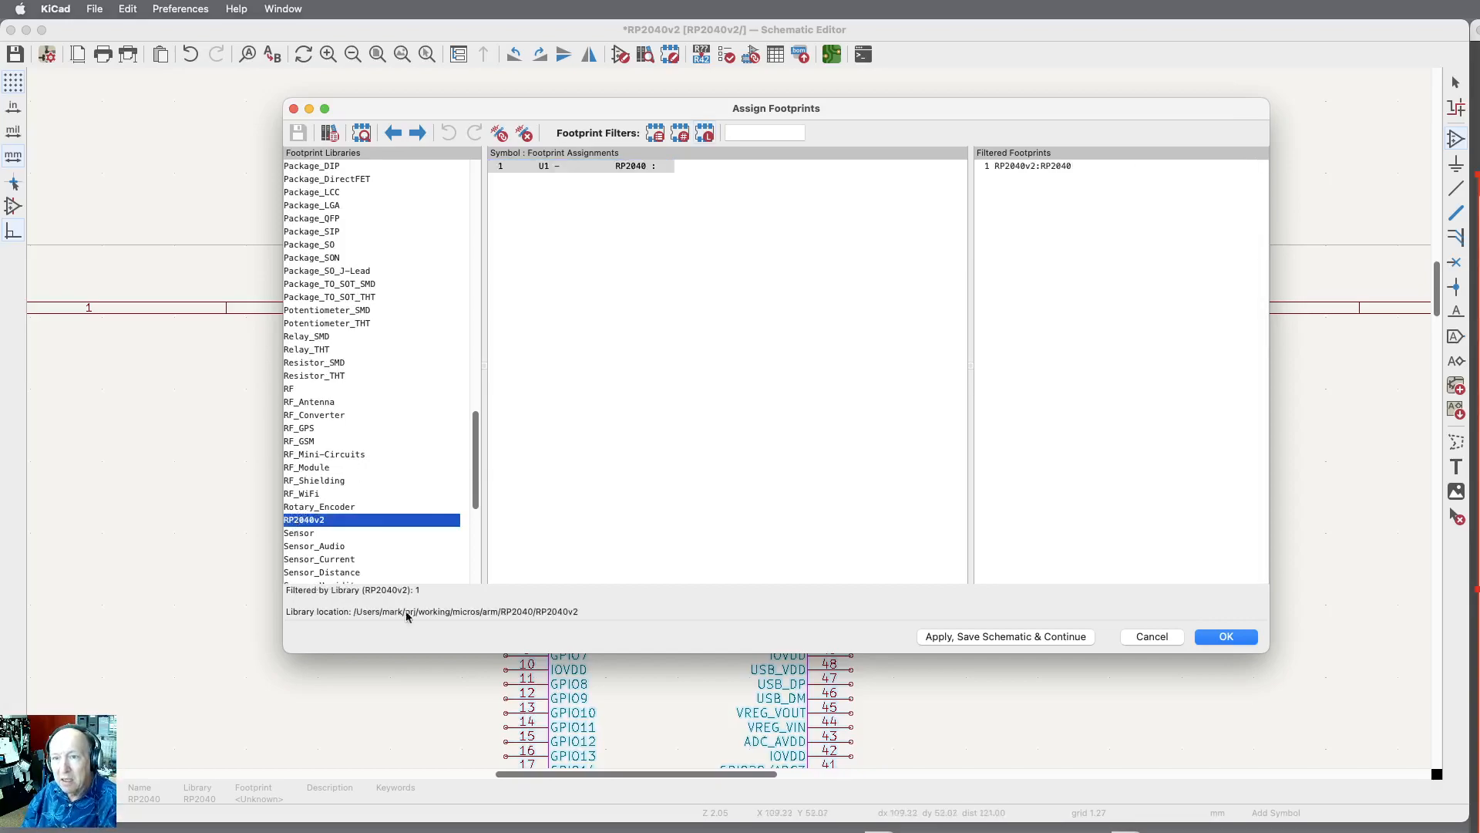
double_click(1040, 168)
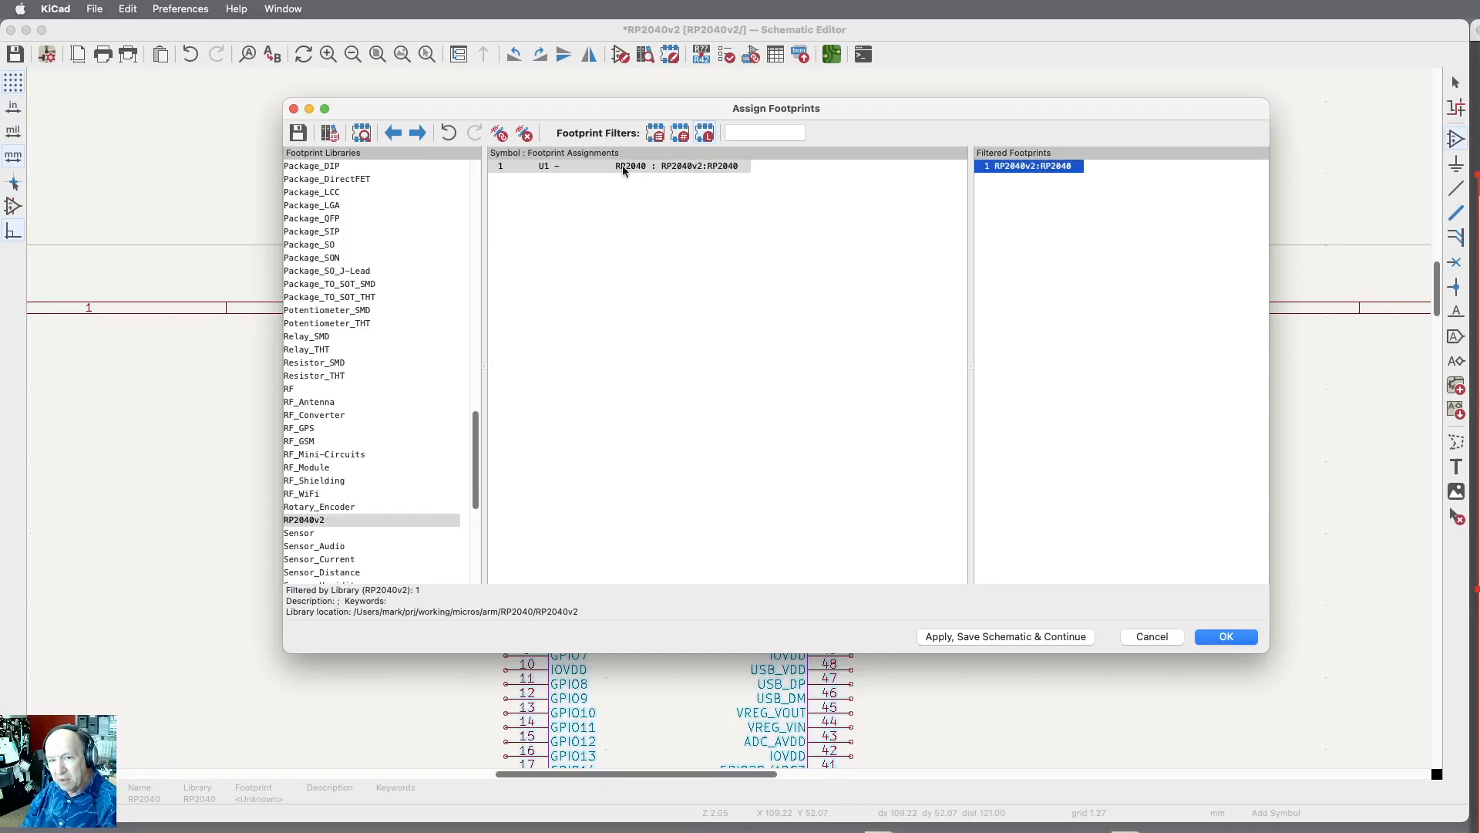
left_click(1226, 637)
left_click(378, 54)
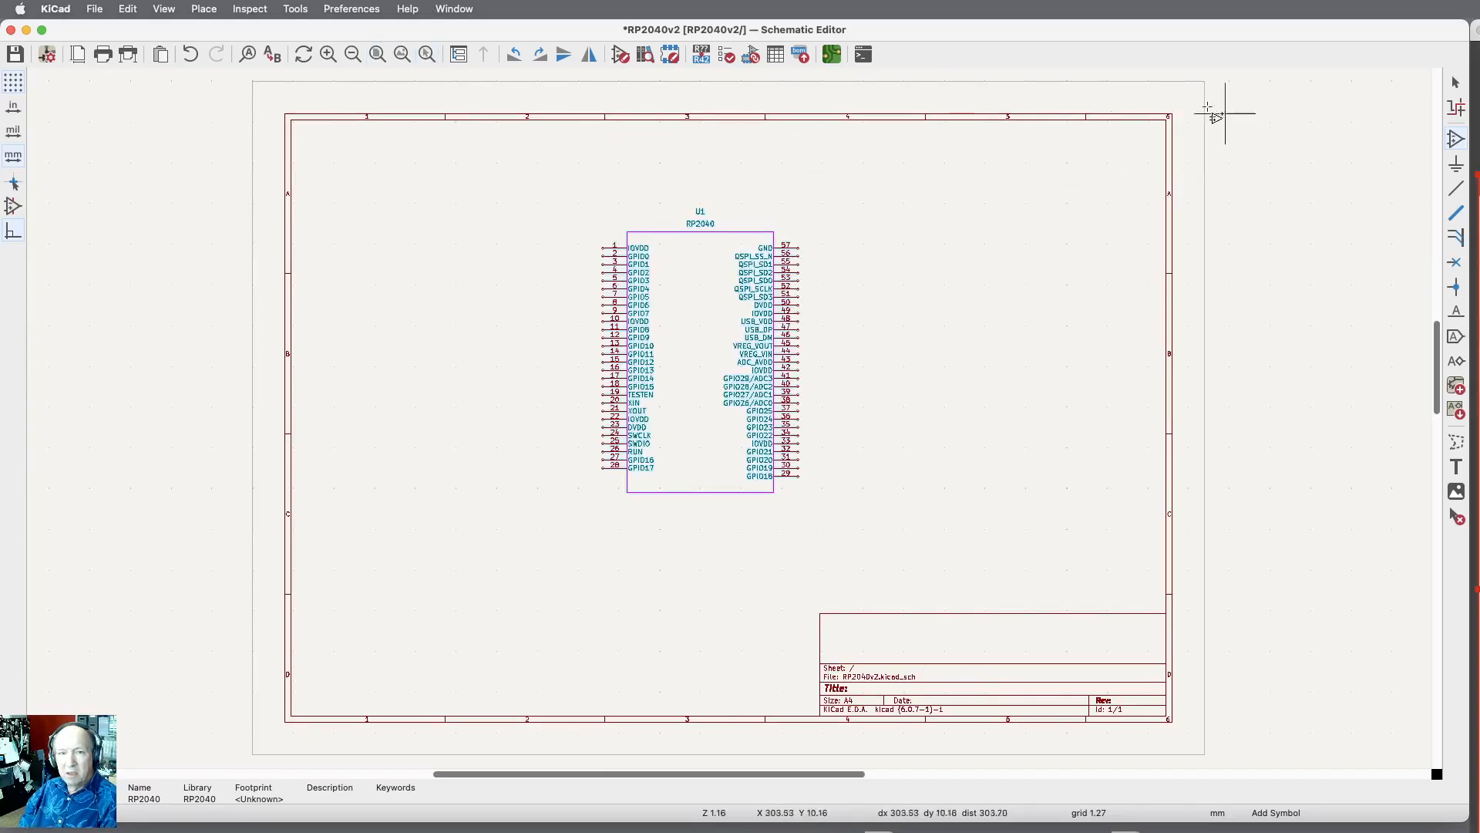
left_click(17, 54)
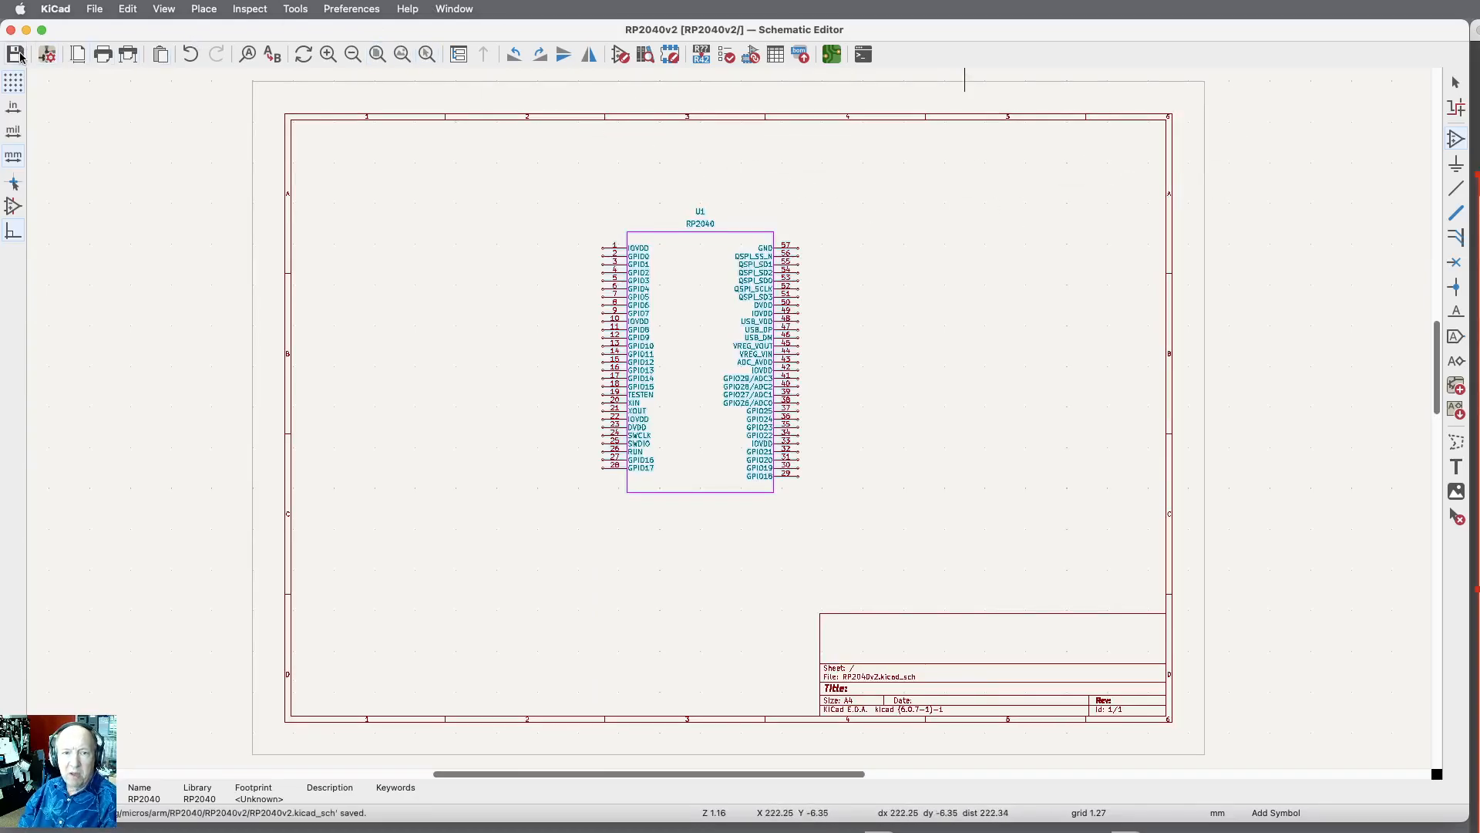
Step: Open the project board in the PCB editor and move and resize its window to fit the screen
left_click(831, 54)
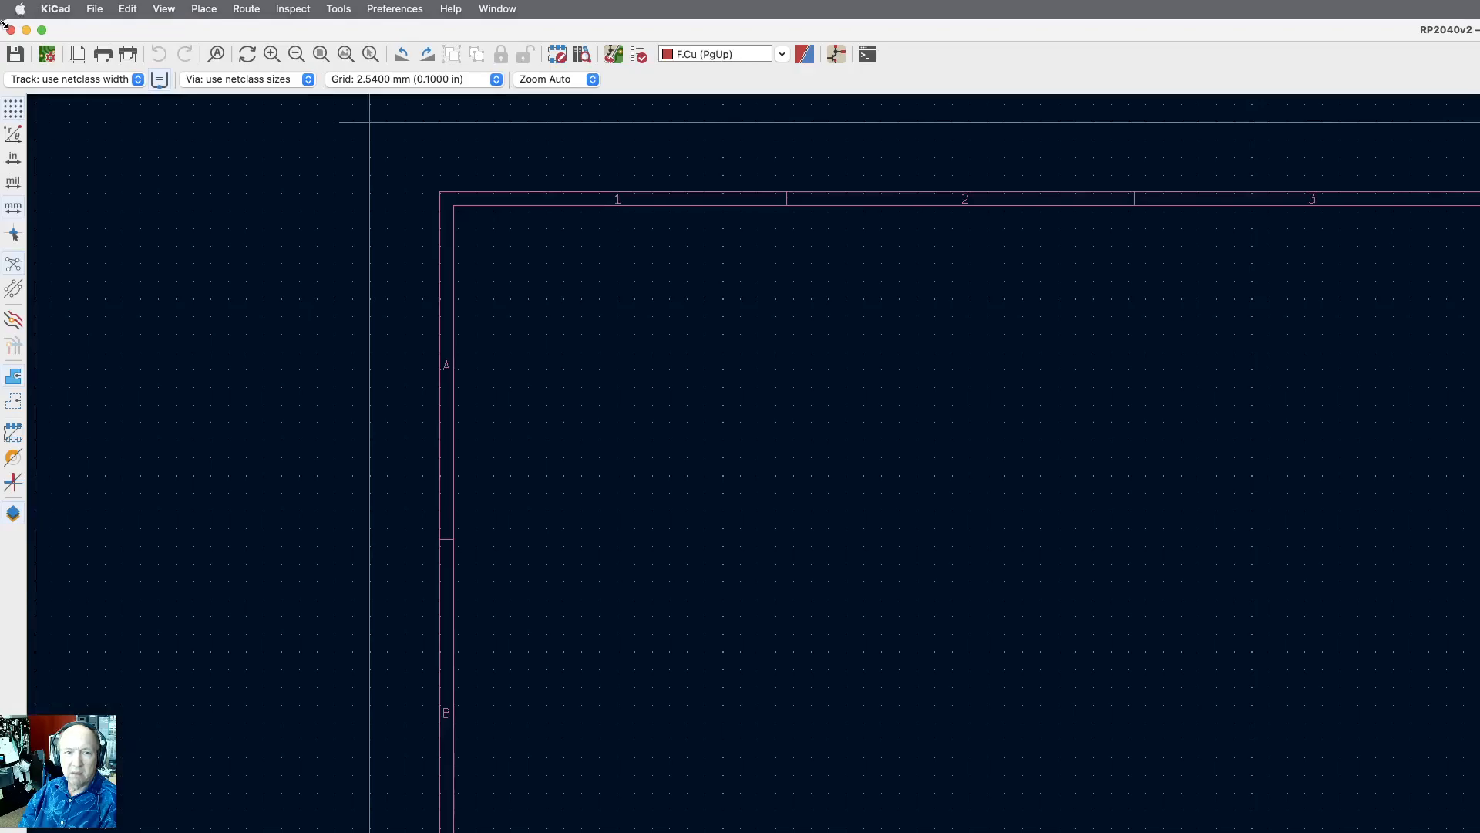
left_click(11, 29)
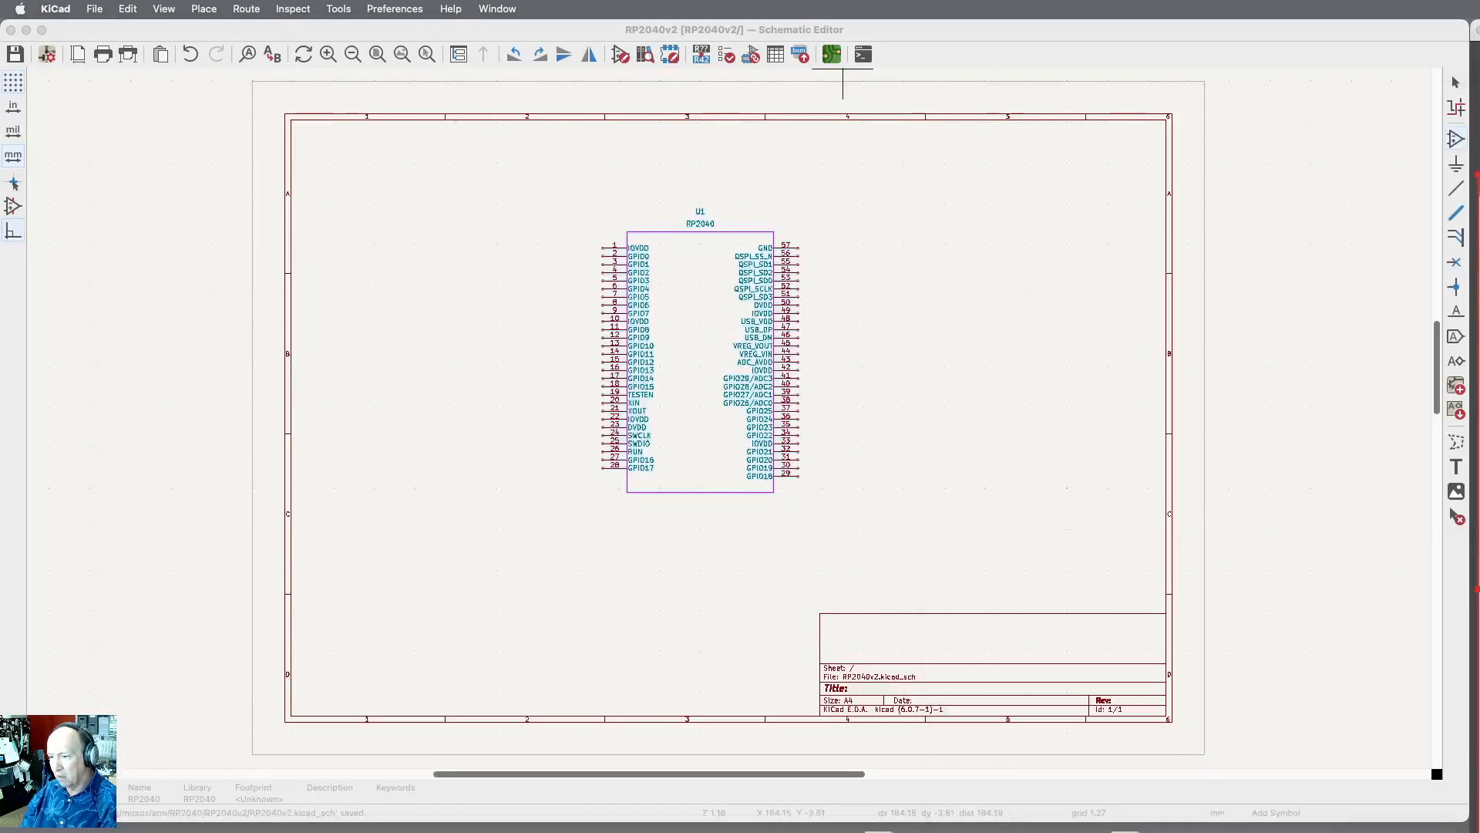
left_click(832, 54)
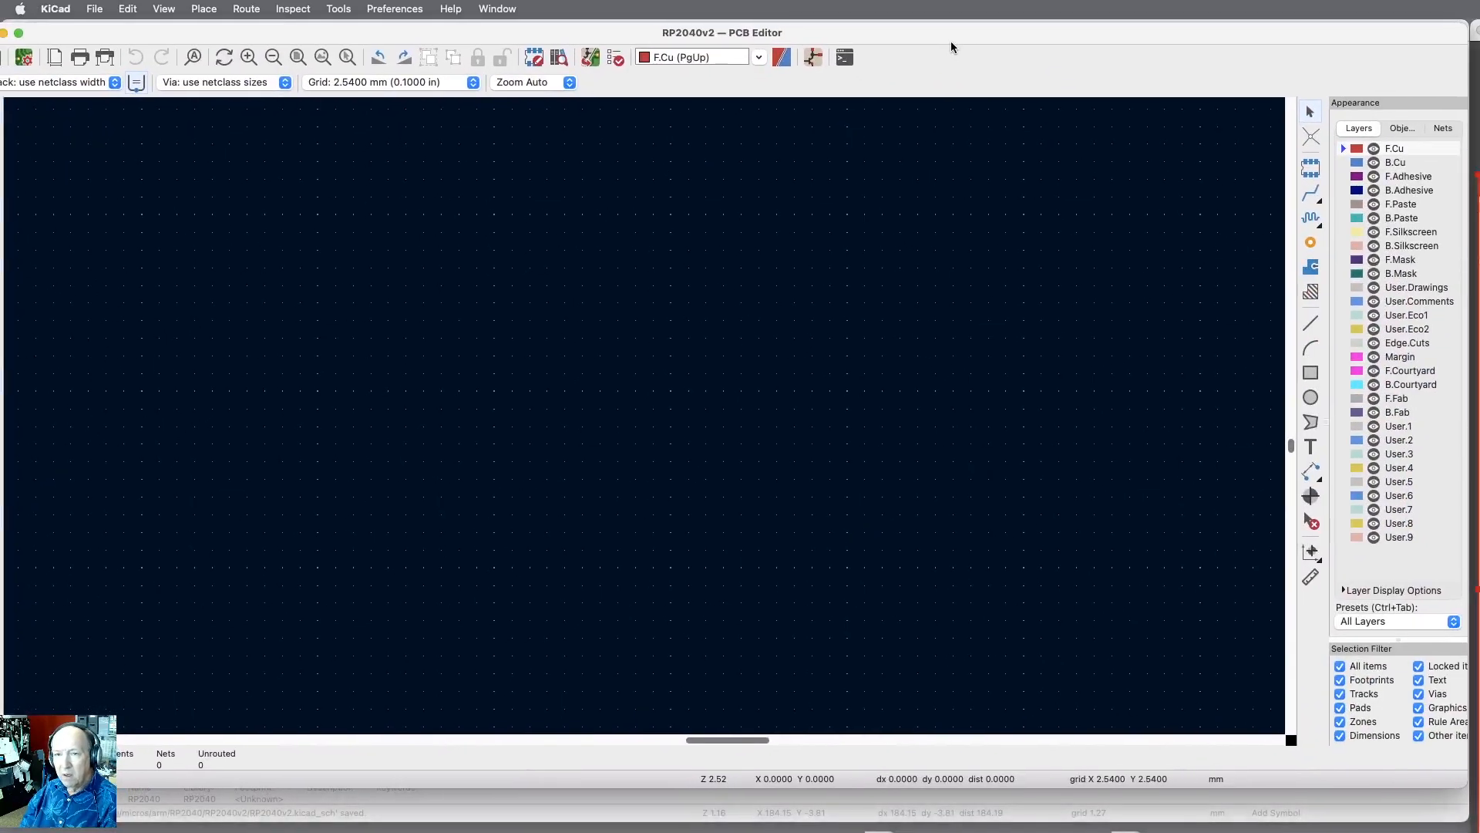
left_click_drag(961, 42, 983, 37)
left_click_drag(1479, 782, 1466, 805)
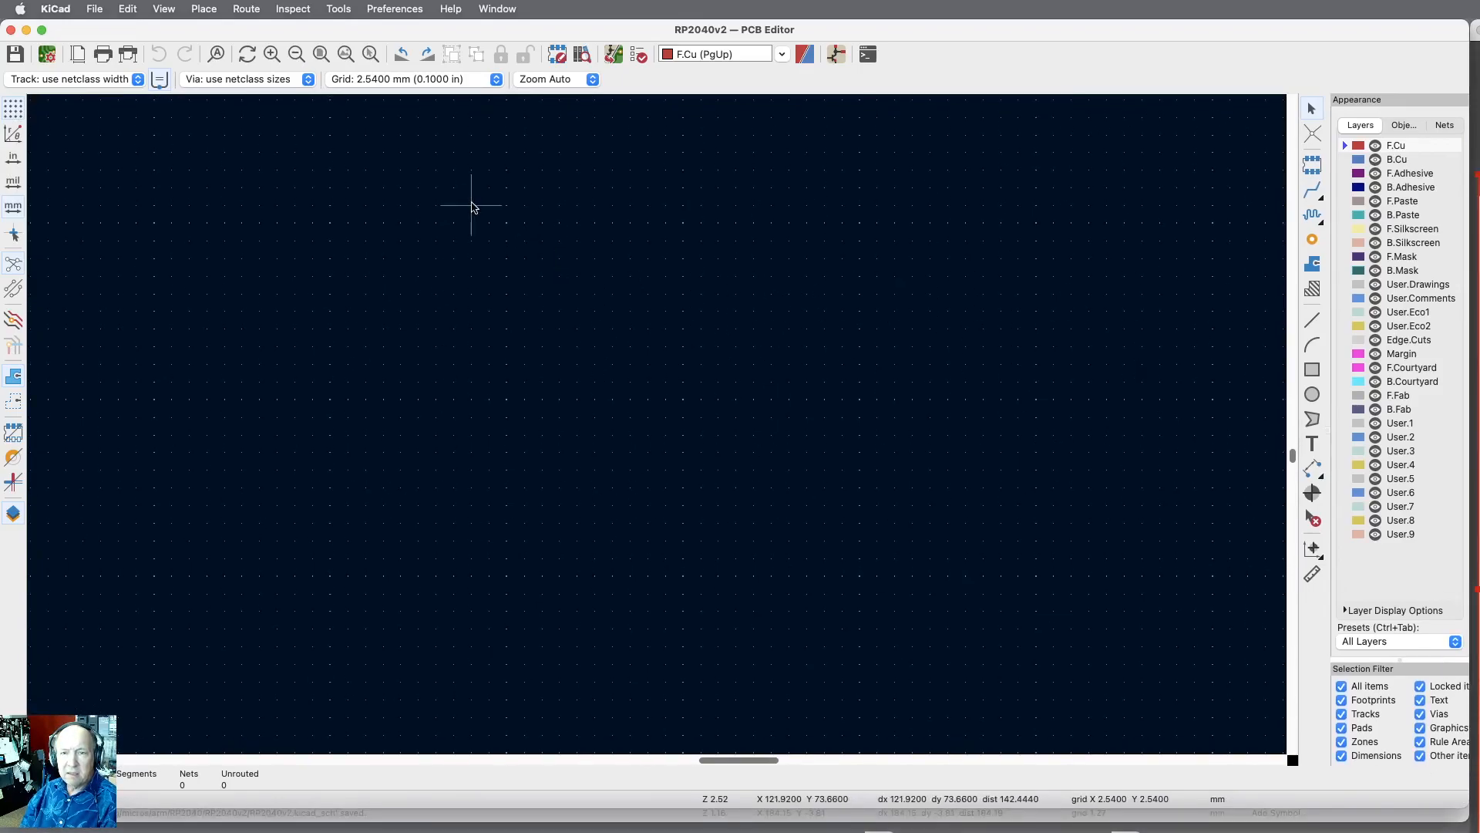
Step: Update the PCB from the schematic and place the imported RP2040 footprint U1 near the middle of the visible board area
left_click(613, 56)
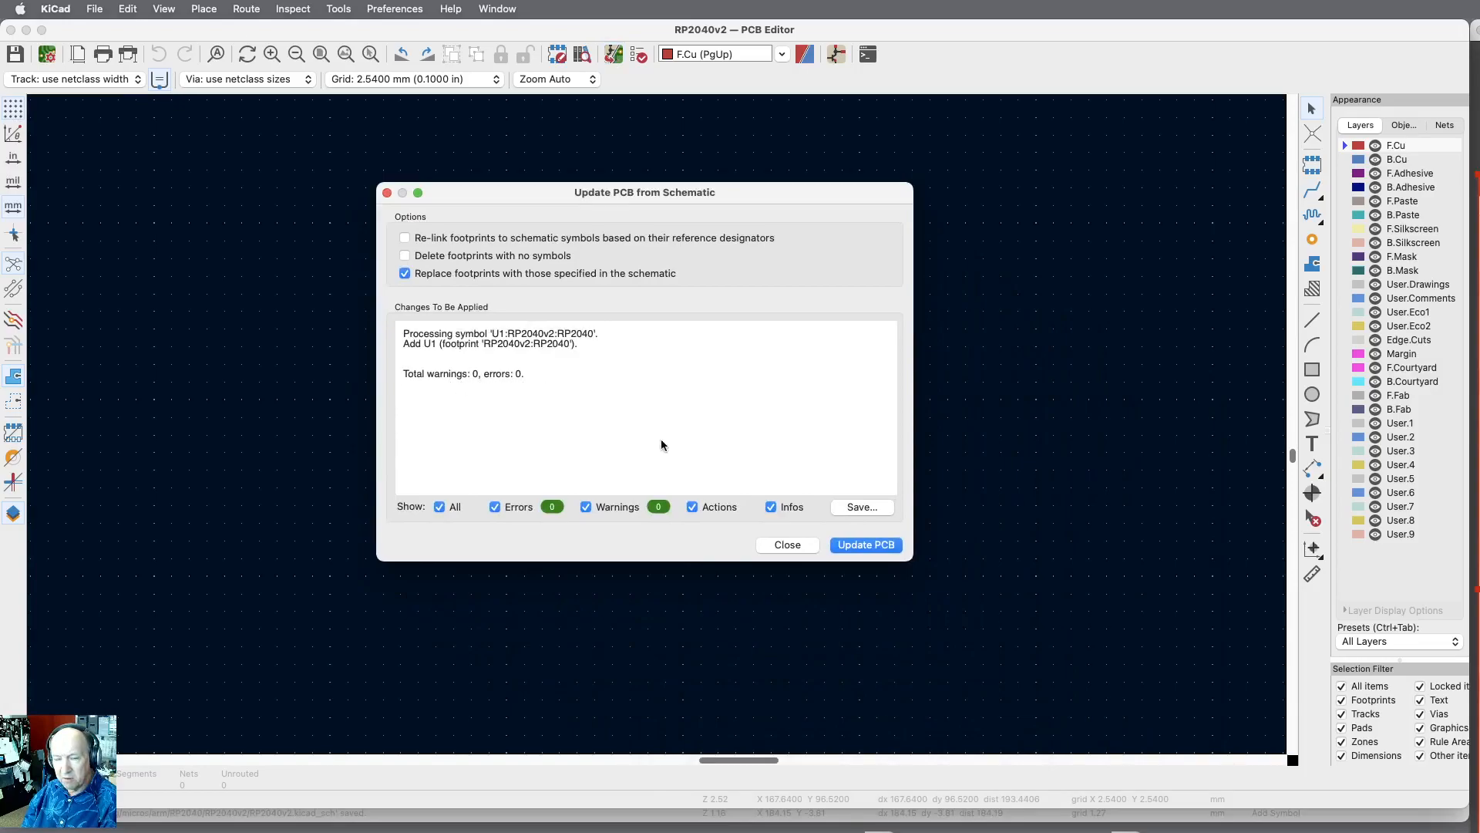
left_click(870, 552)
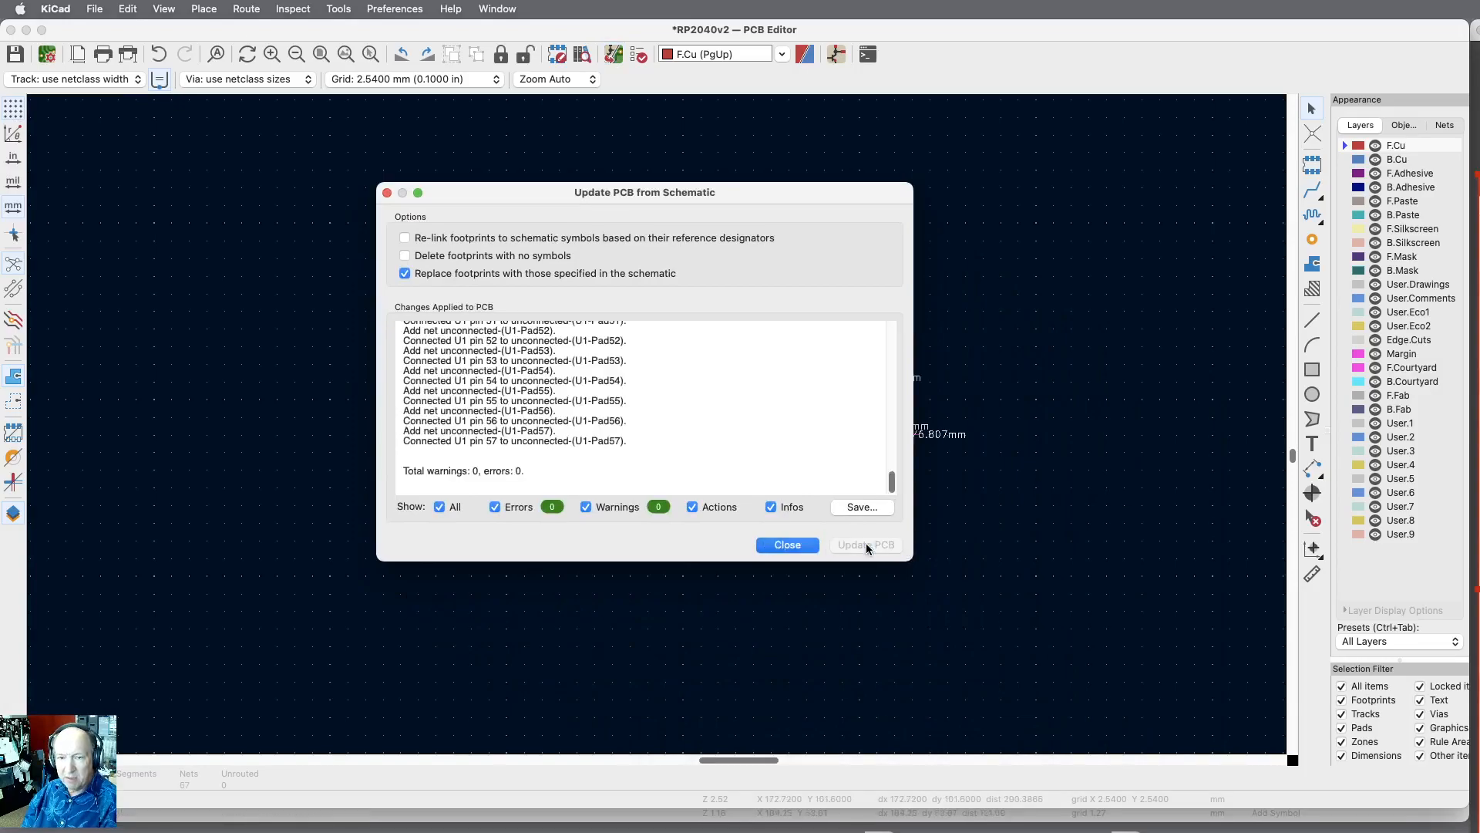
left_click(789, 546)
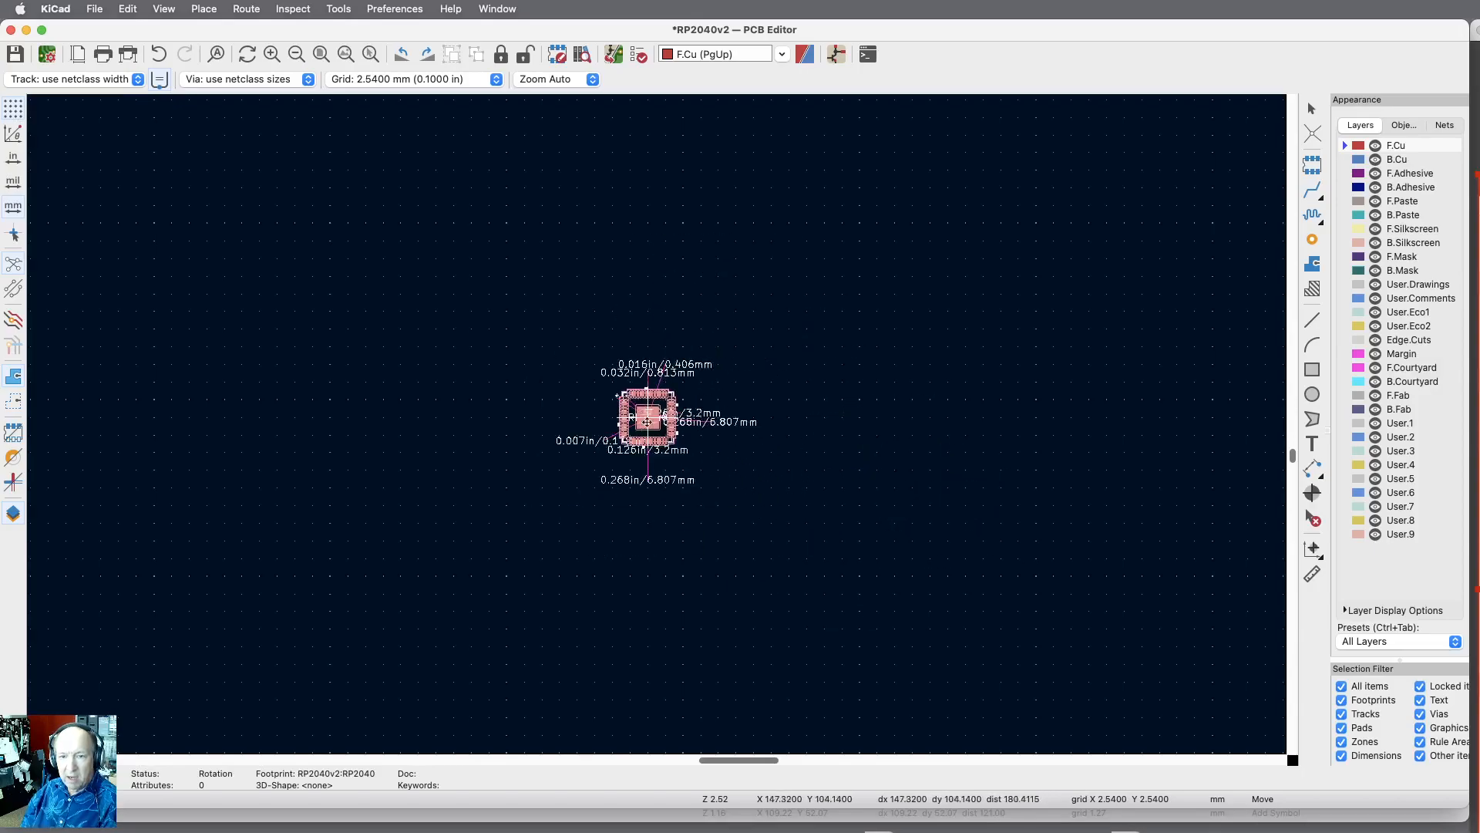
left_click(631, 400)
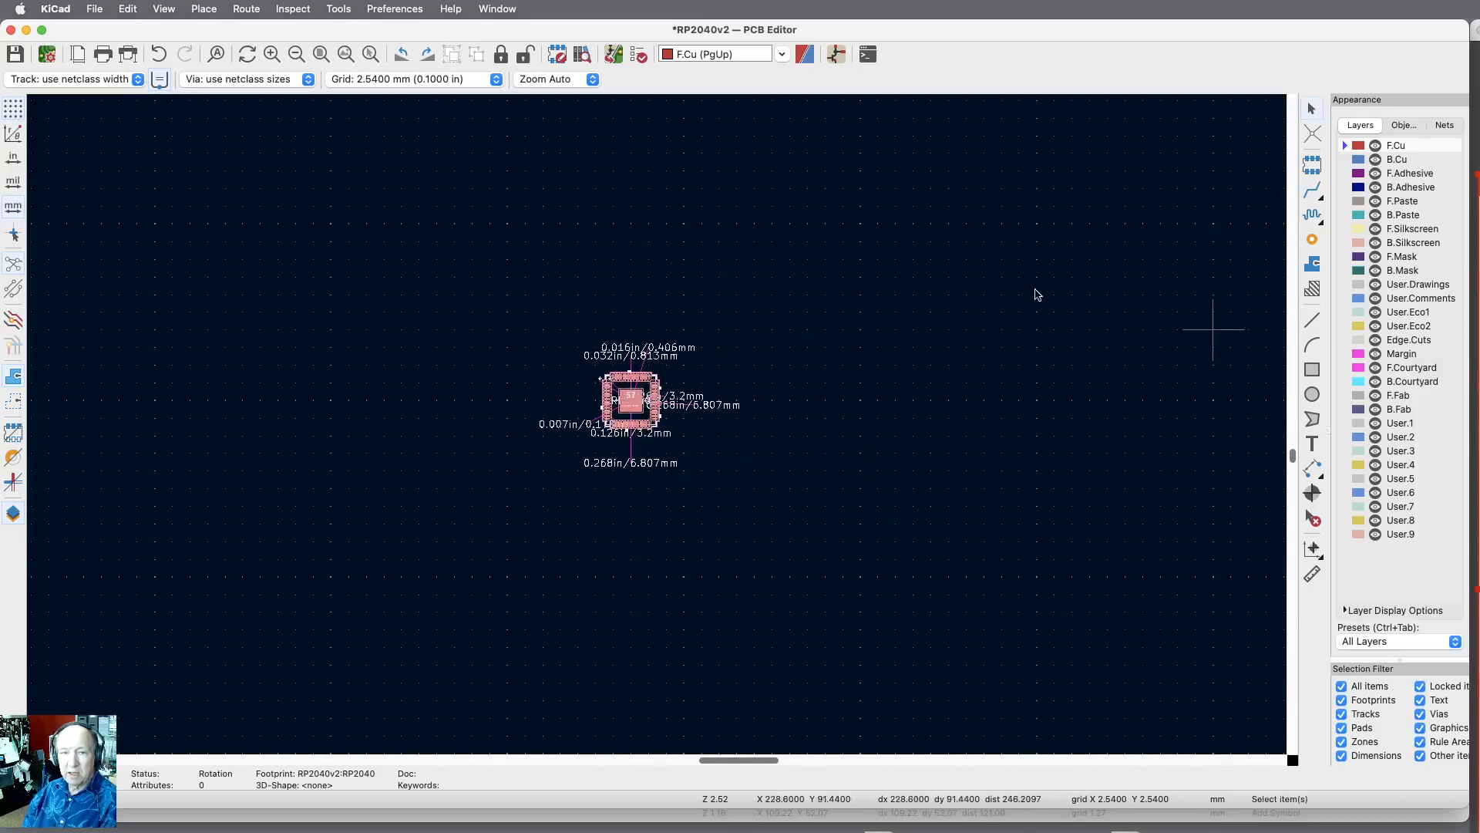
Step: Inspect the placed RP2040 footprint up close, save the board and close the PCB editor
left_click(271, 54)
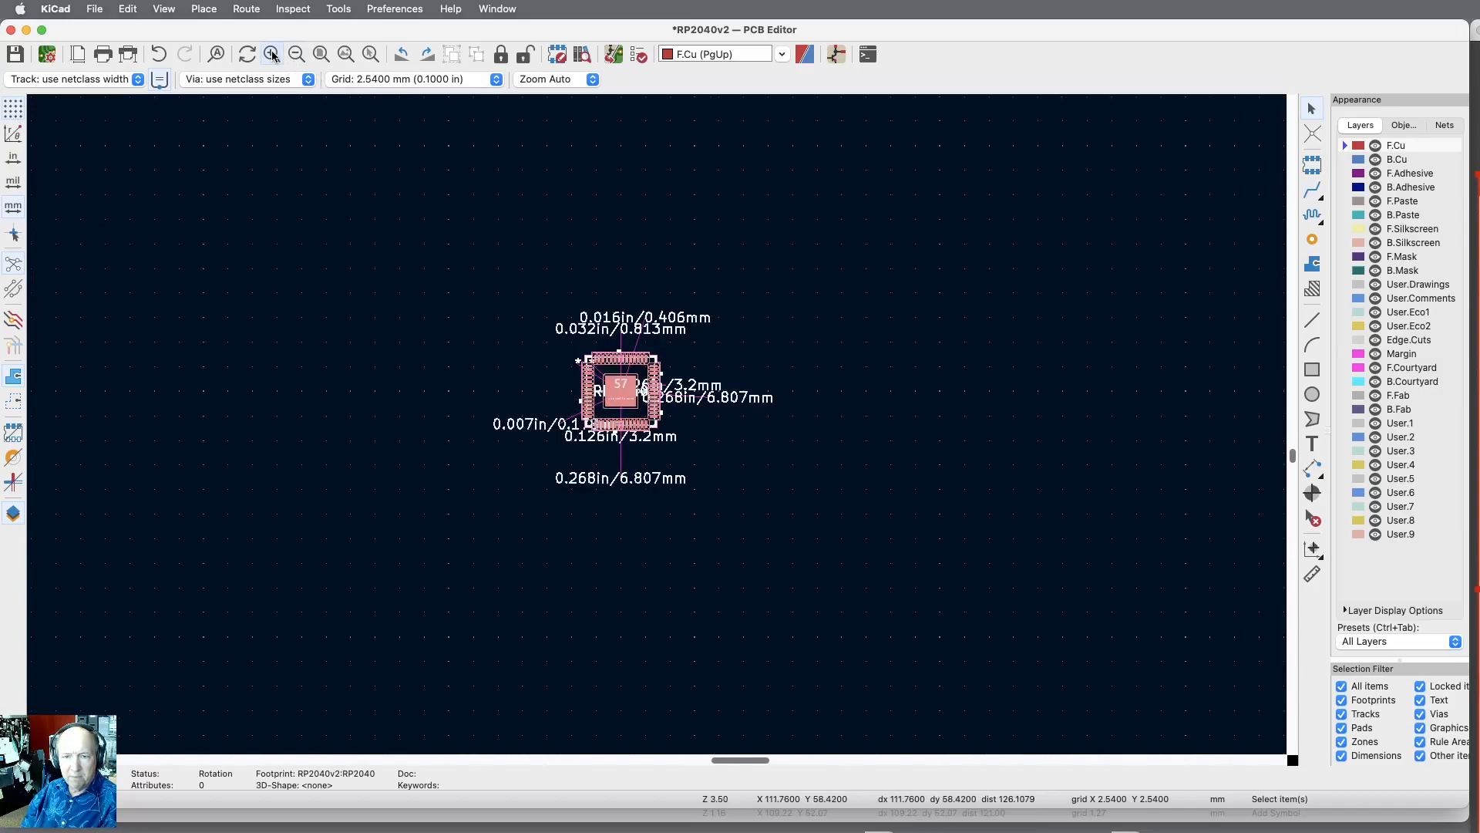
left_click(272, 54)
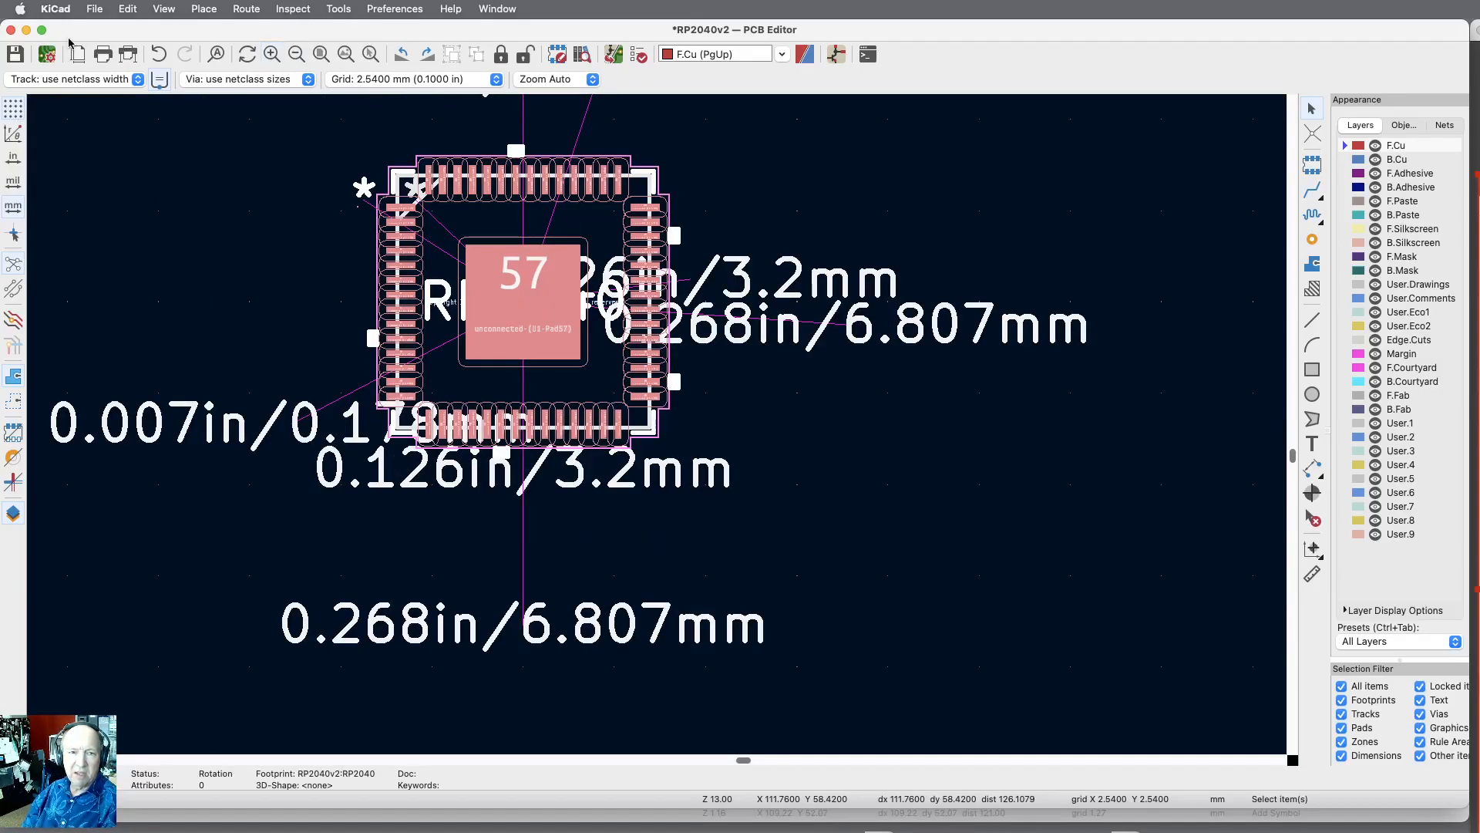
left_click(15, 54)
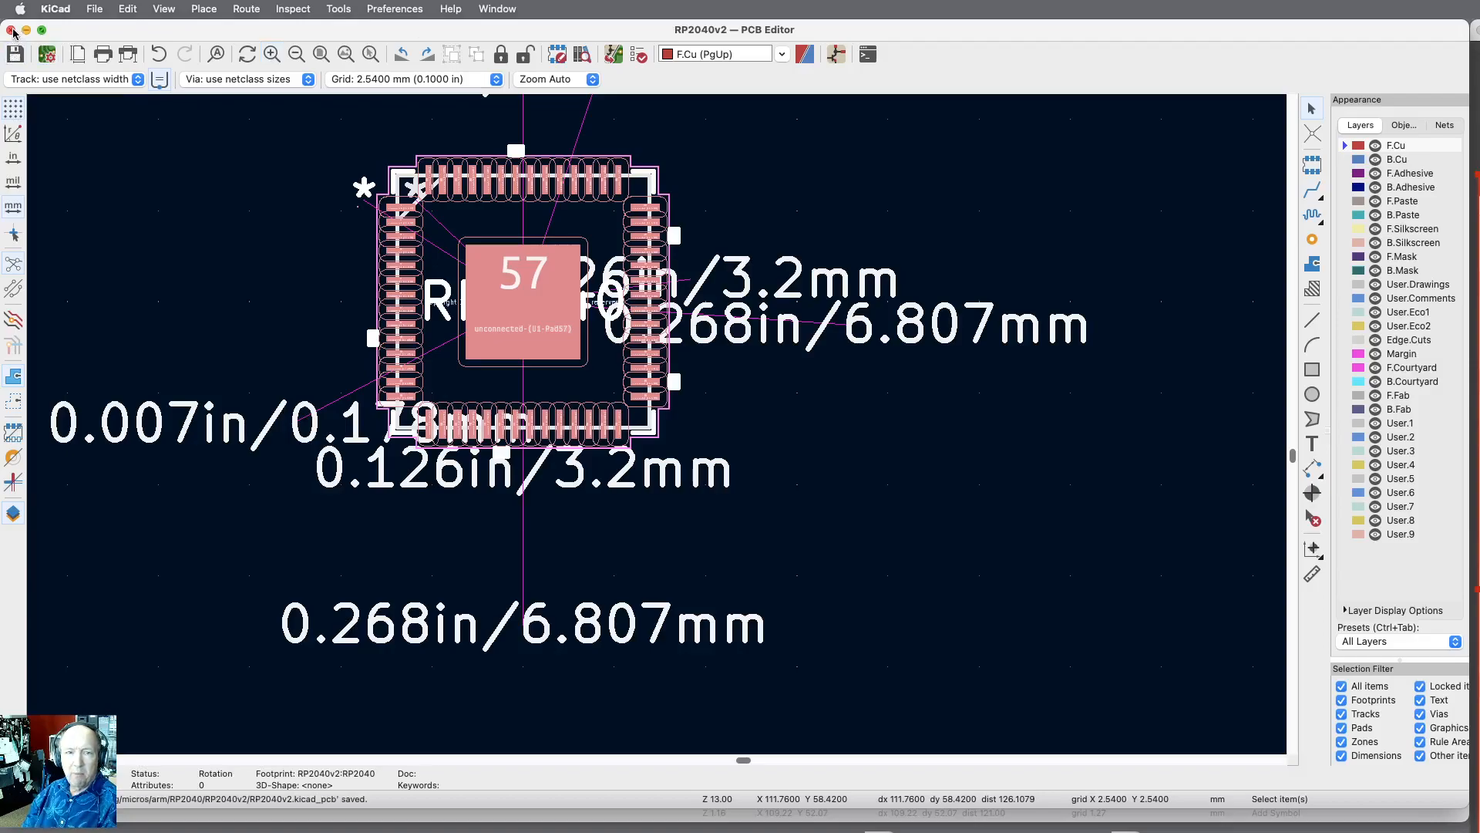
left_click(11, 30)
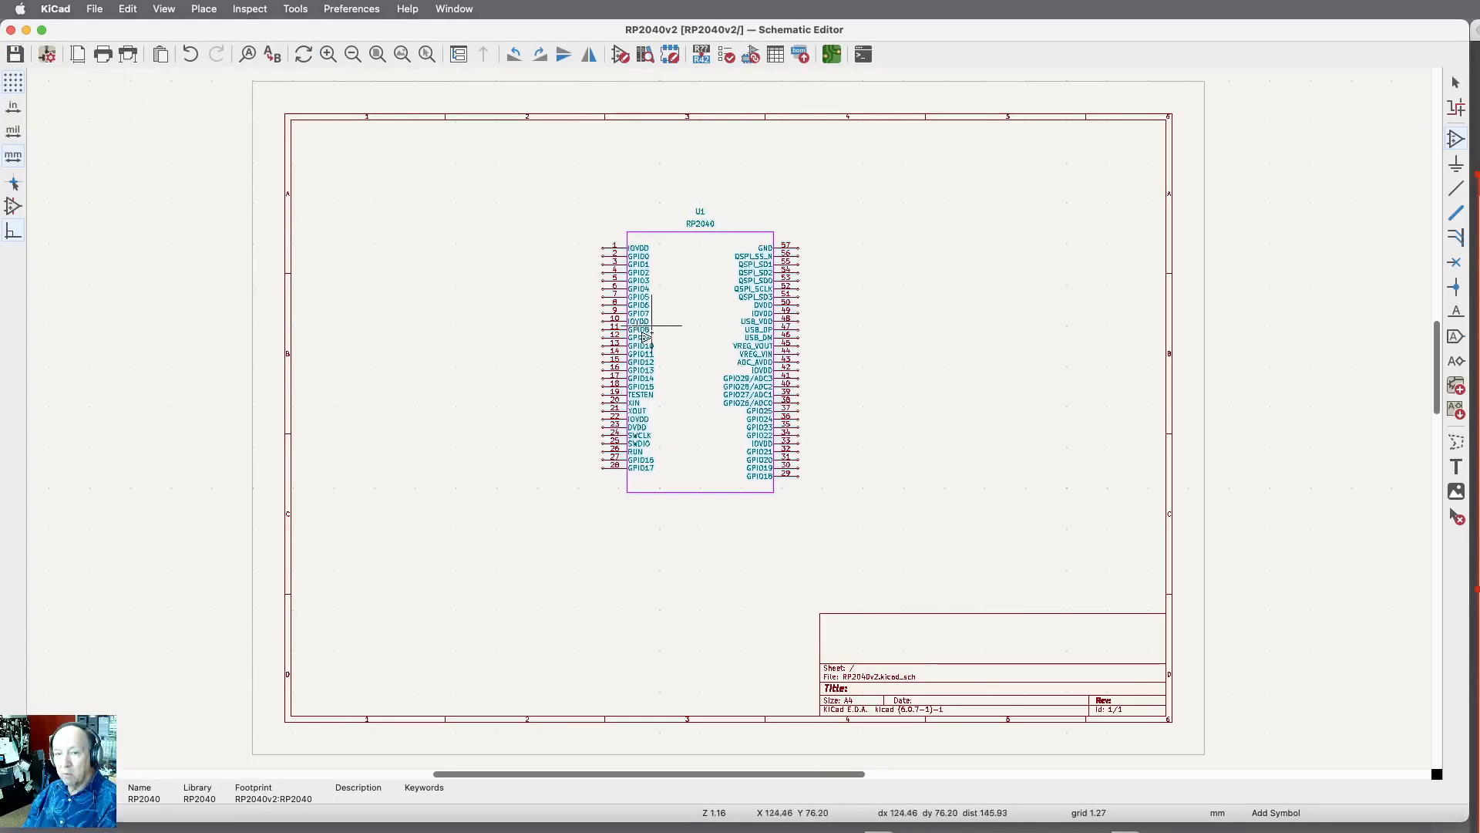